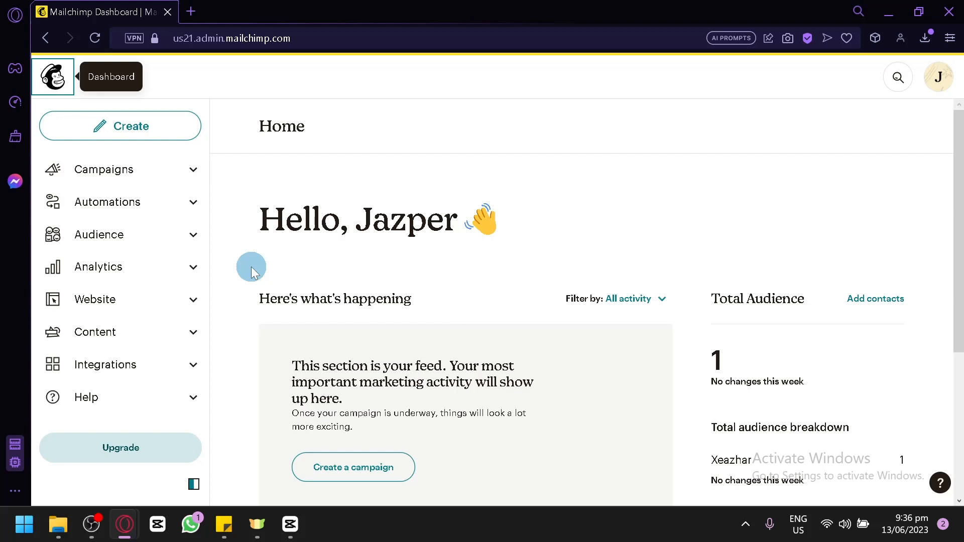
Start creating a new survey from the Surveys creation option
left_click(140, 126)
left_click(142, 129)
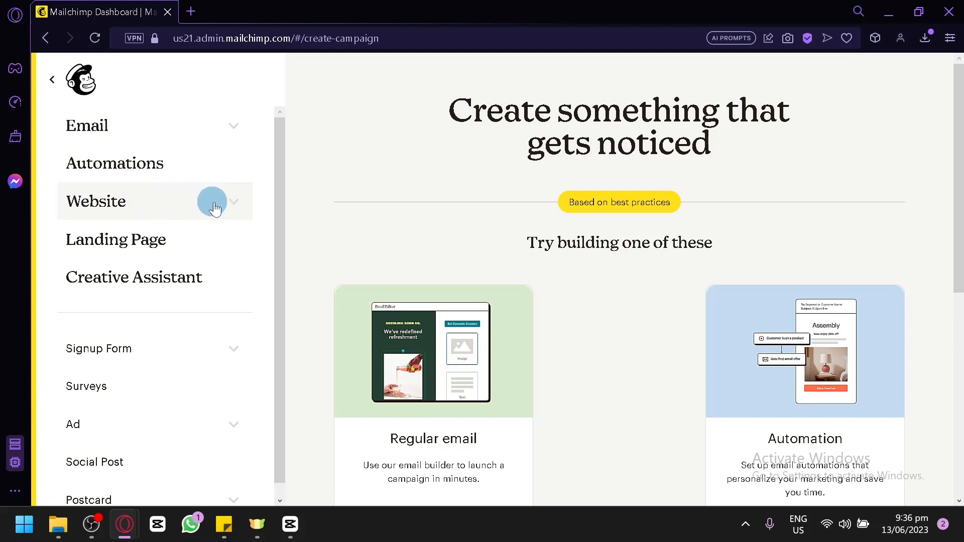
scroll(434, 280, "down", 2)
scroll(142, 378, "down", 1)
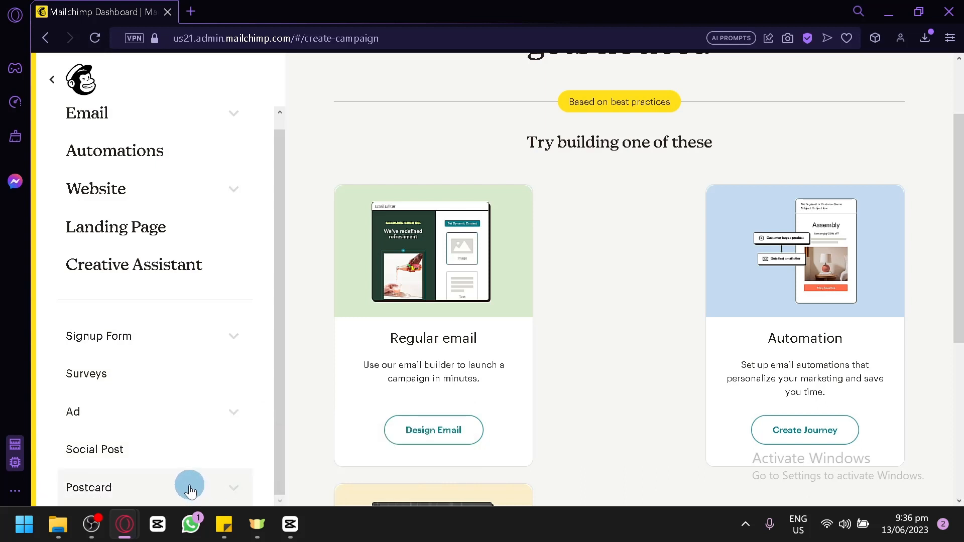
left_click(195, 383)
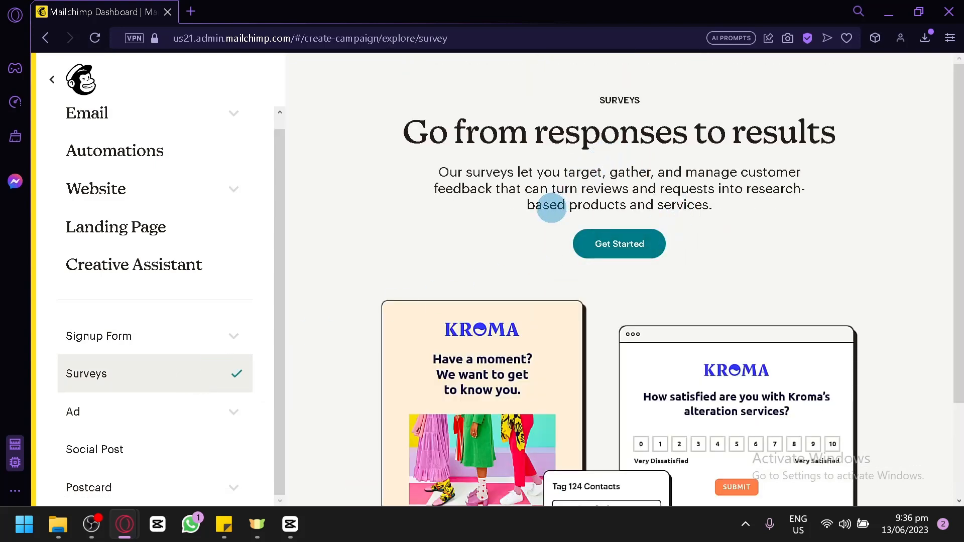
scroll(523, 237, "down", 2)
scroll(523, 237, "up", 2)
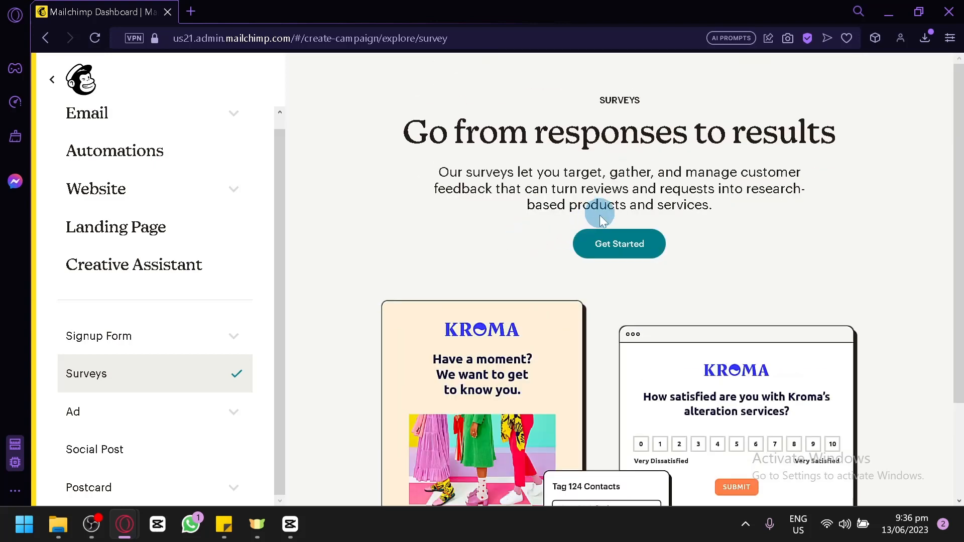
left_click(617, 238)
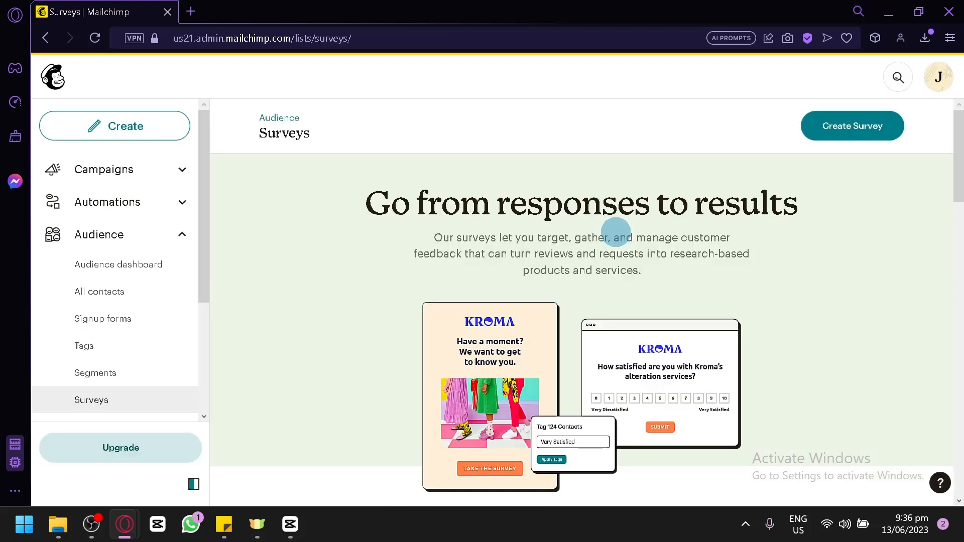
left_click(880, 138)
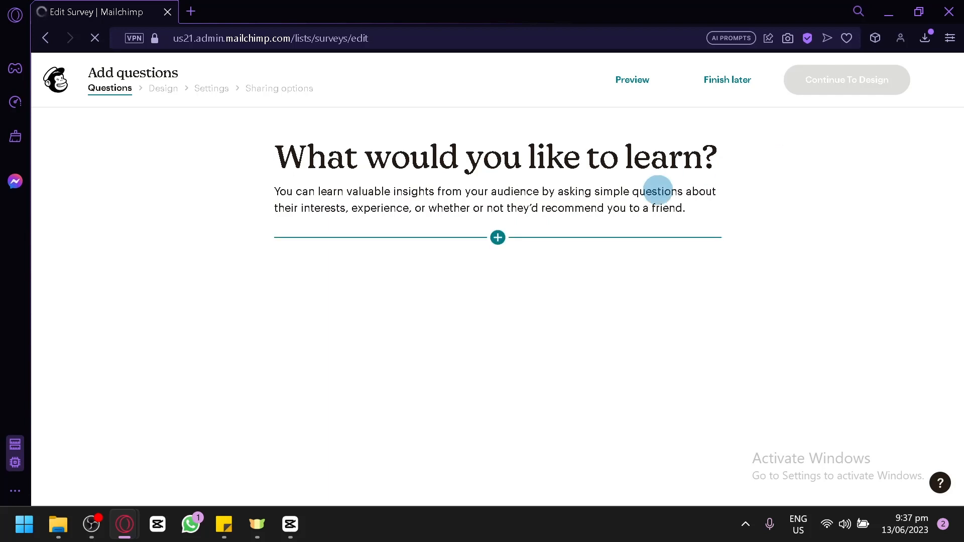
Add an Introduction section to the survey and choose Text Introduction as its format
left_click(498, 238)
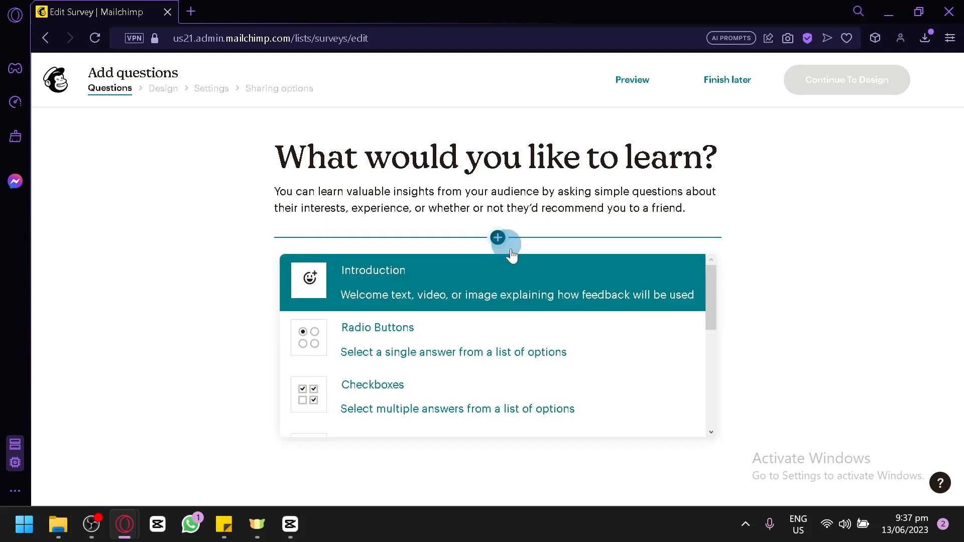
scroll(497, 326, "down", 5)
scroll(542, 351, "up", 2)
scroll(543, 352, "up", 3)
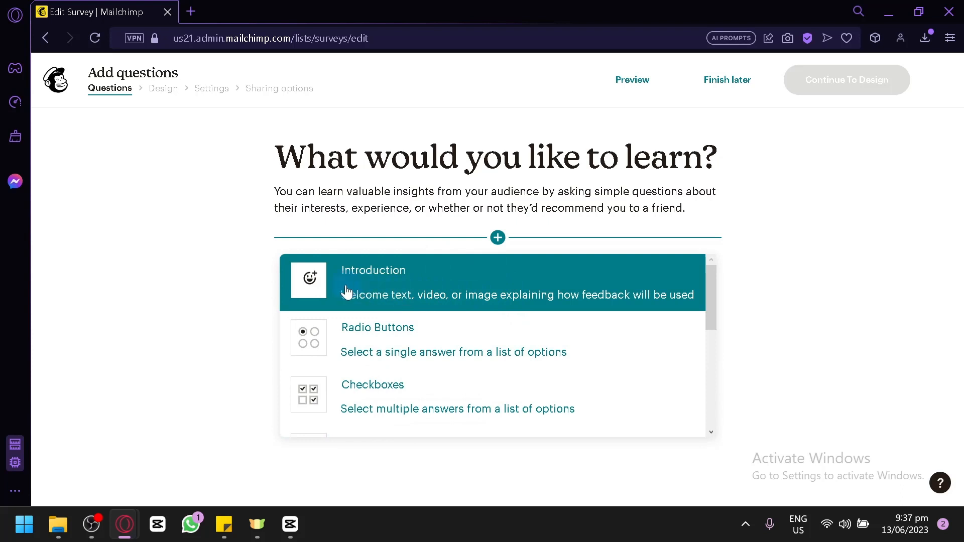
scroll(435, 333, "down", 2)
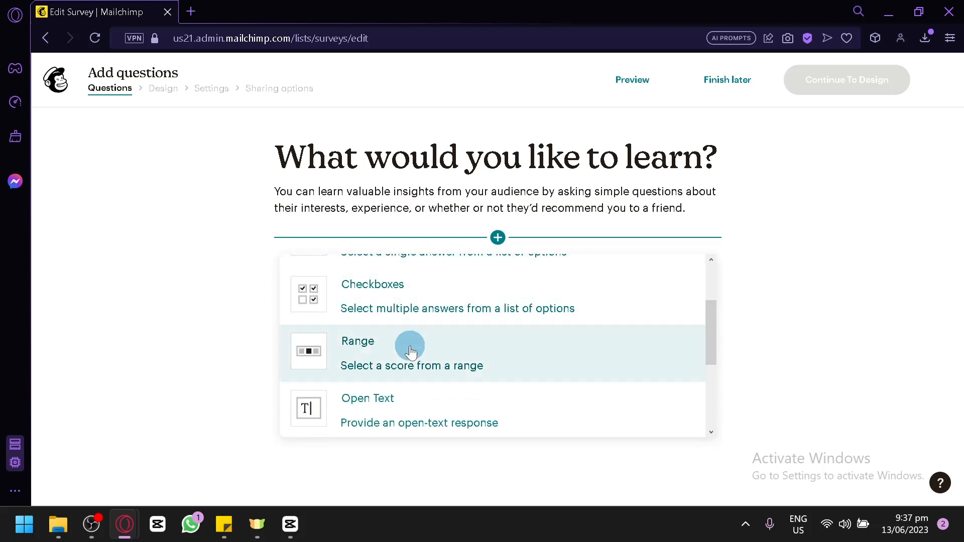
scroll(452, 382, "down", 2)
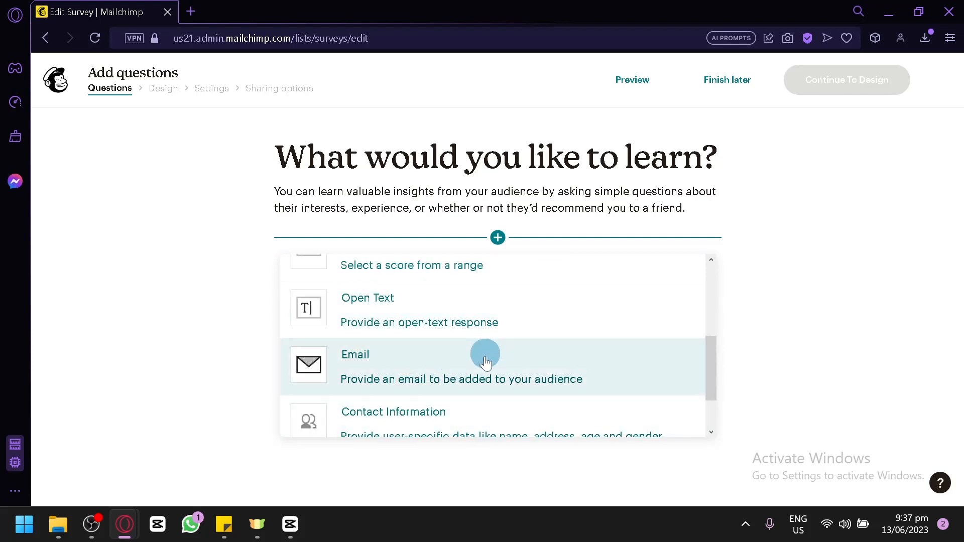
scroll(473, 374, "down", 2)
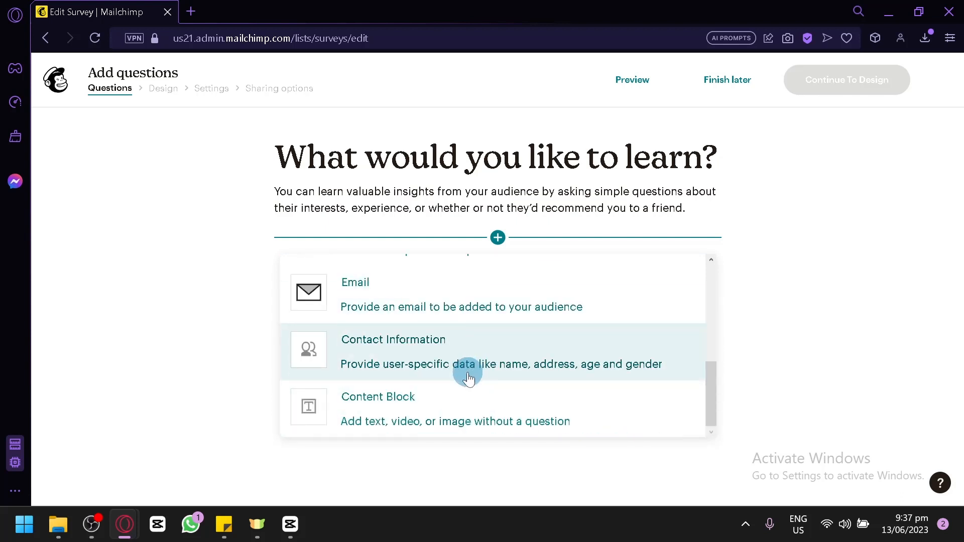
scroll(427, 397, "up", 4)
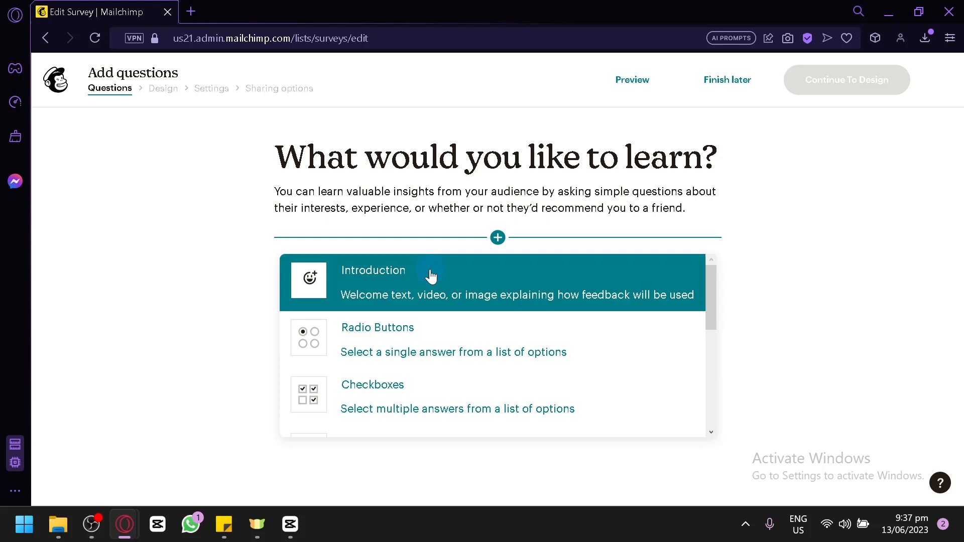
left_click(383, 299)
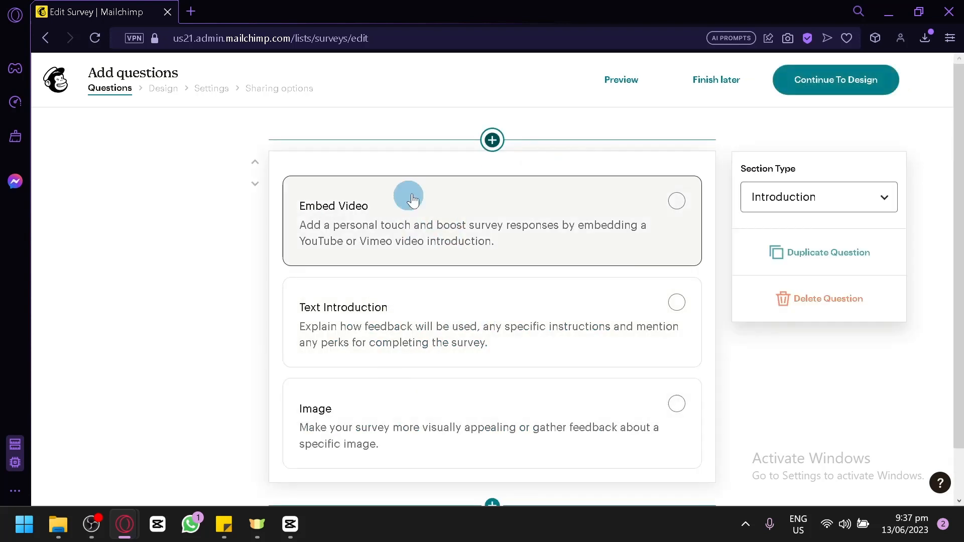
left_click(471, 343)
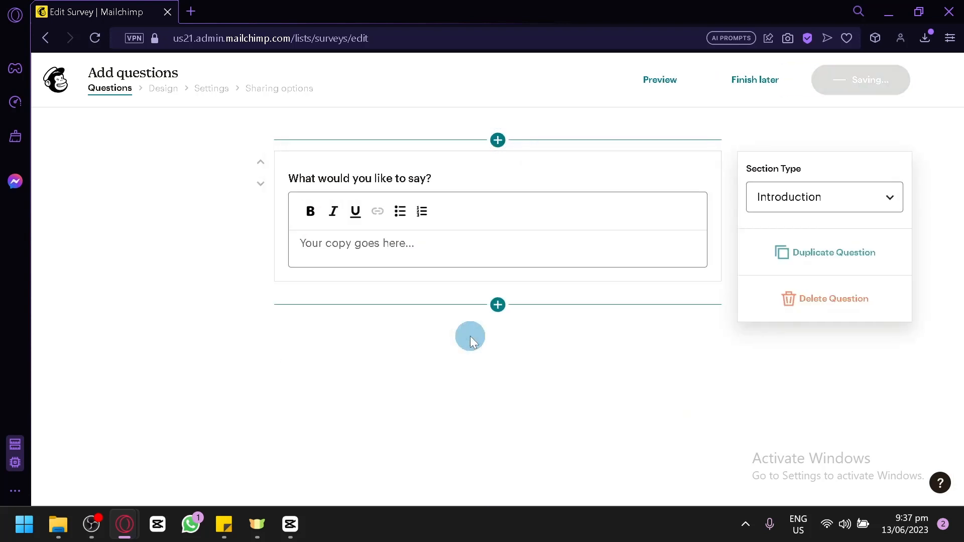
Enter "Whatever introduction you would like to say" as the introduction text
left_click(454, 237)
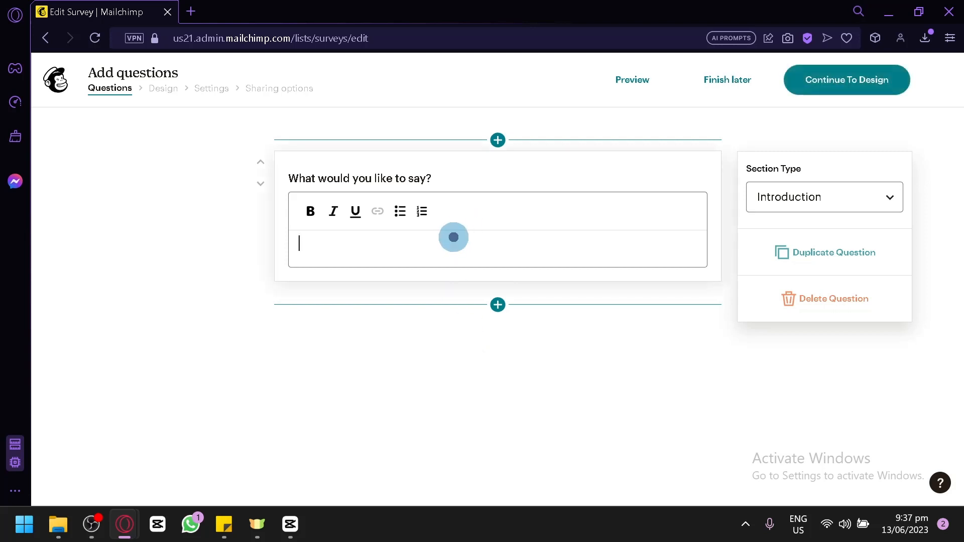
type("What")
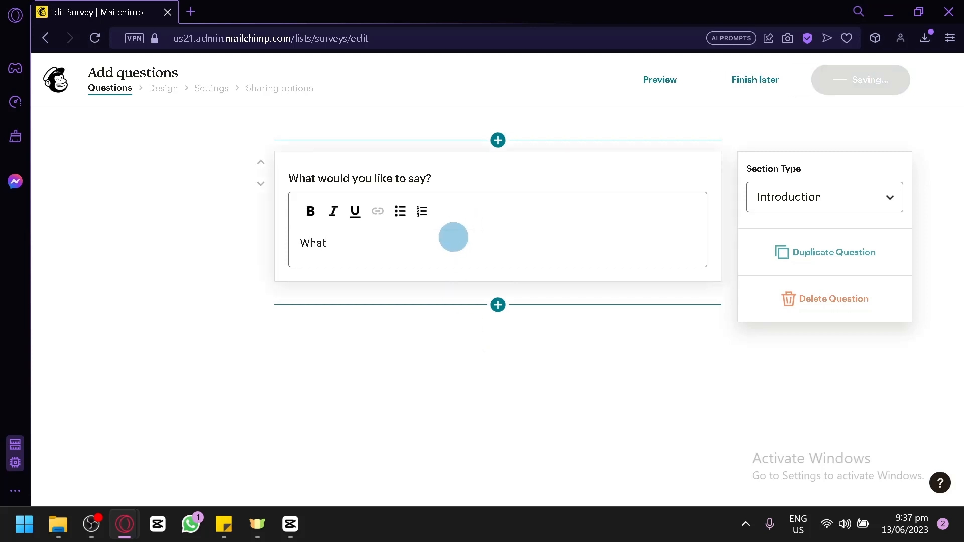
type("ever introduction you would like to say")
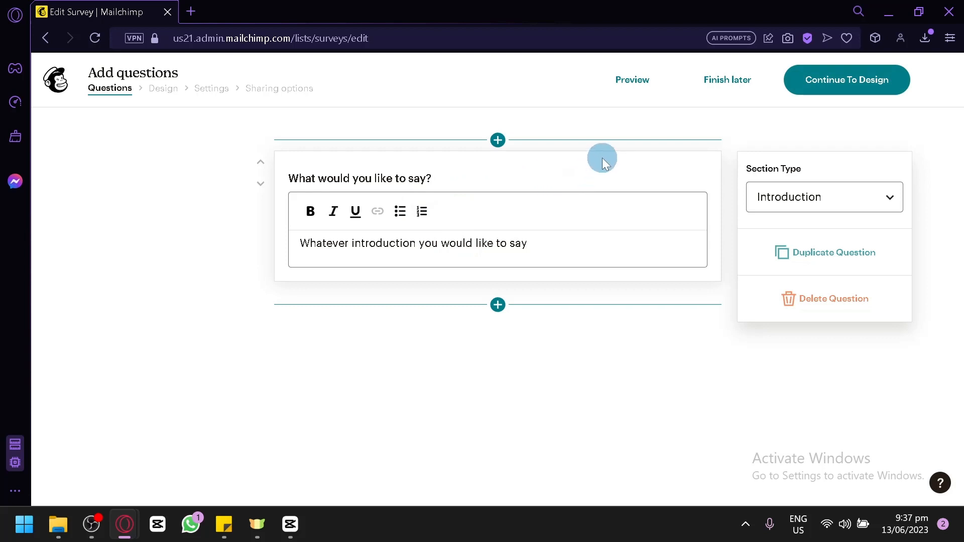
left_click(623, 387)
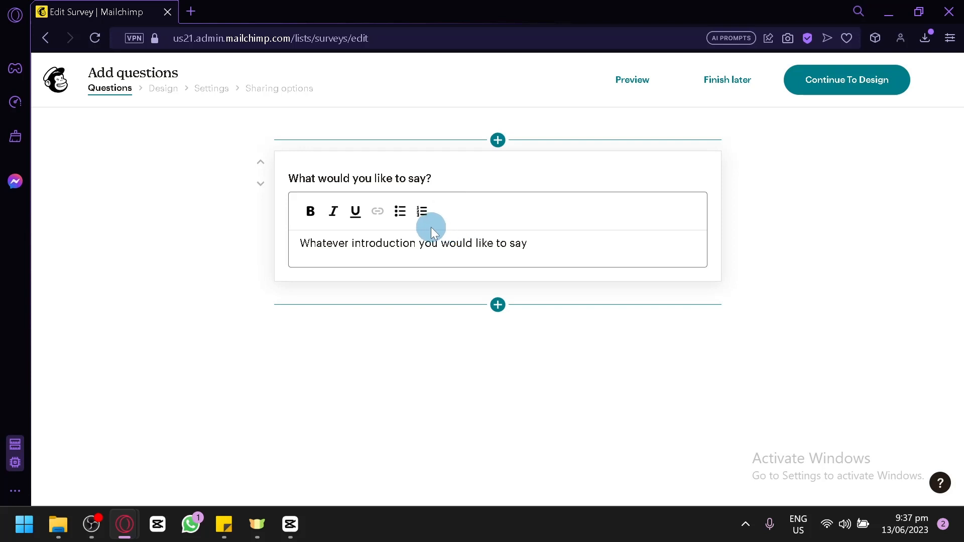
Make the entire introduction text bold
left_click(551, 240)
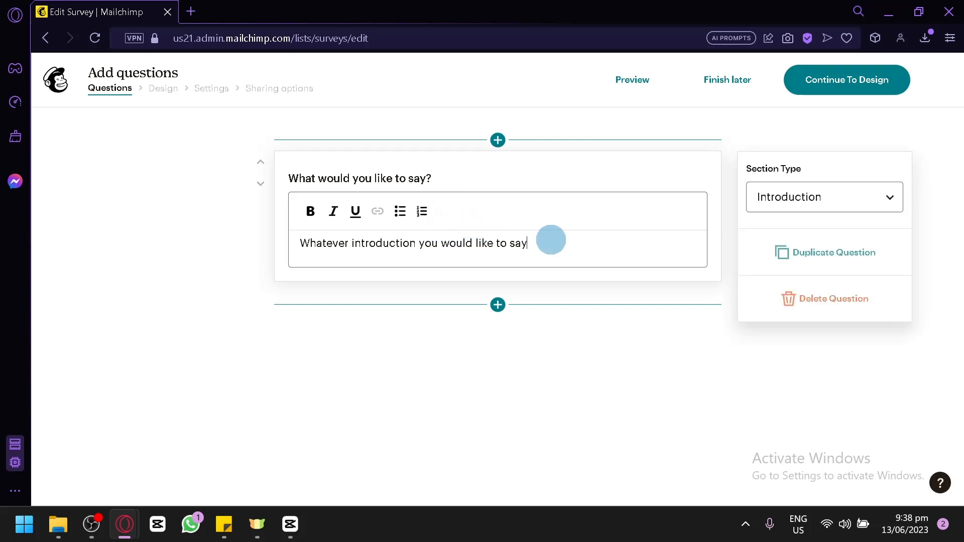
left_click_drag(551, 240, 294, 230)
left_click(310, 210)
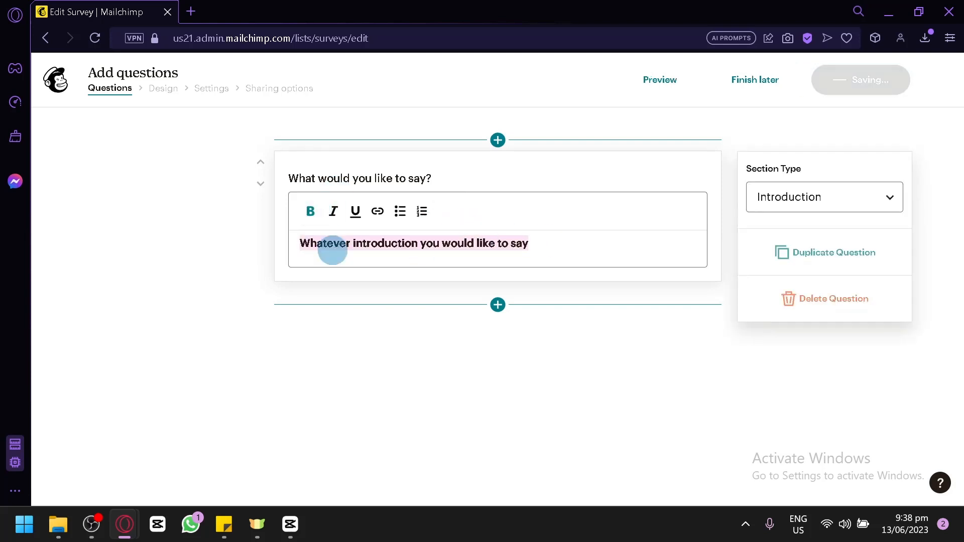
left_click(355, 280)
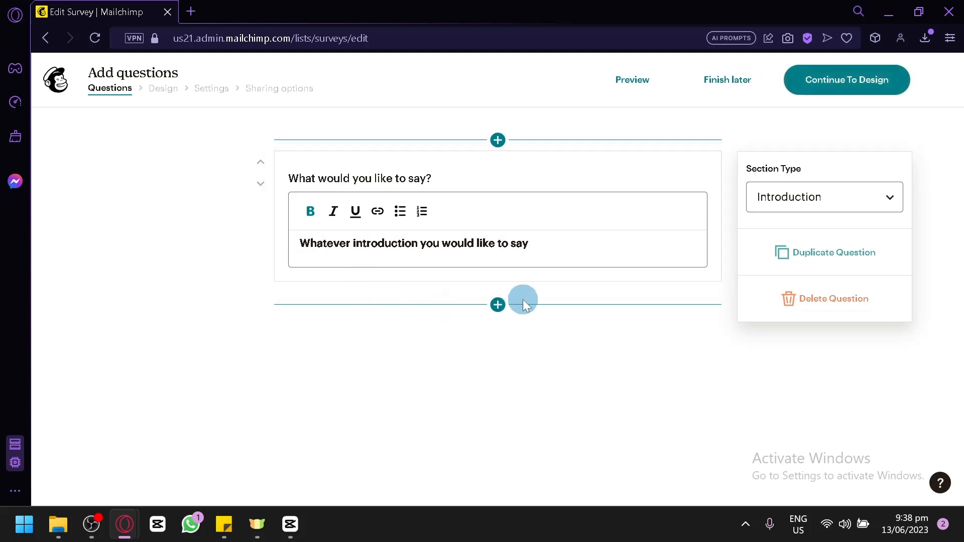
Add a Radio Buttons section below the introduction and enter "Question 1" as its question
left_click(497, 304)
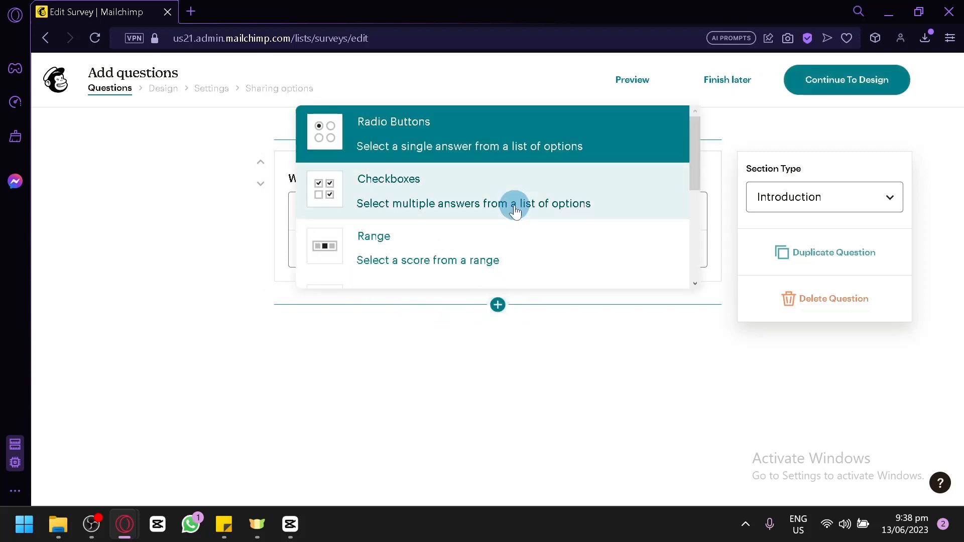
scroll(514, 204, "down", 5)
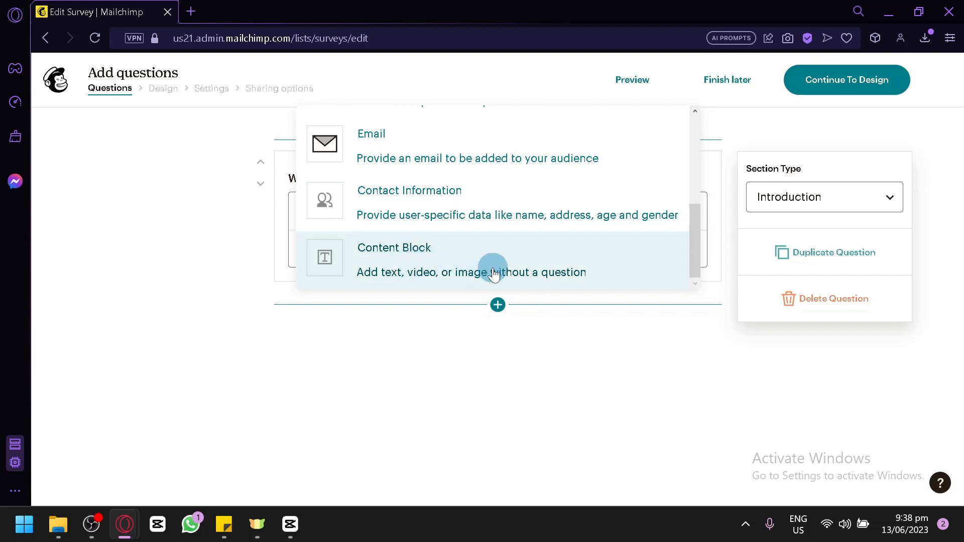
scroll(492, 271, "up", 5)
left_click(448, 136)
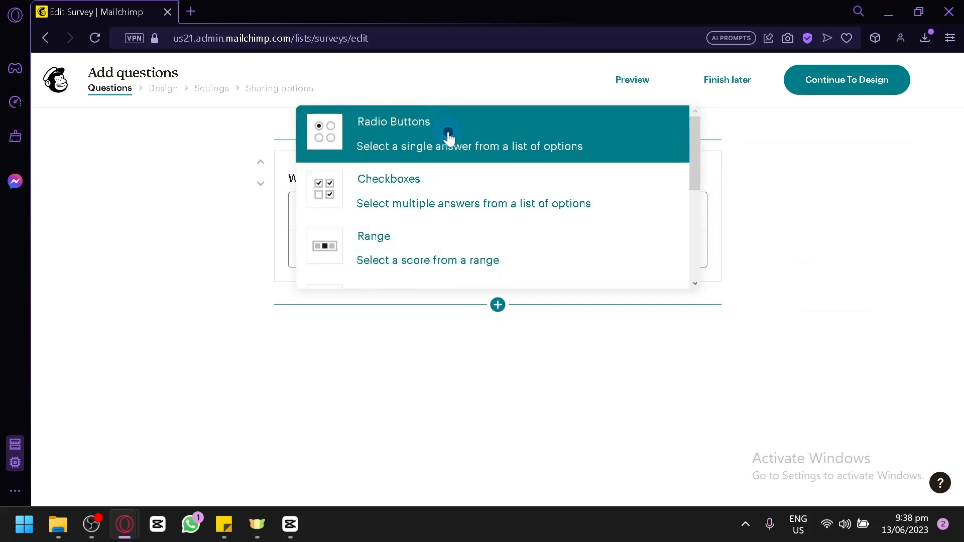
left_click(463, 260)
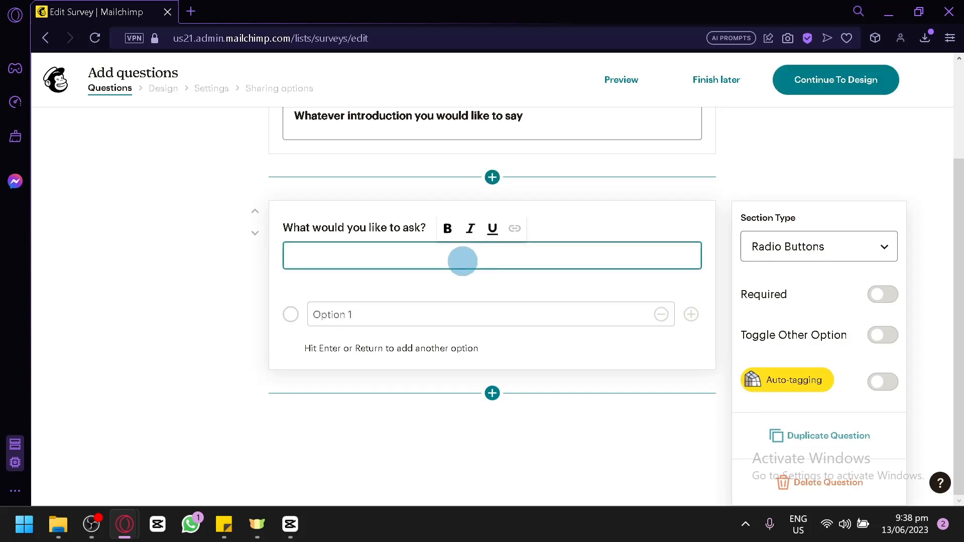
type("Question 1")
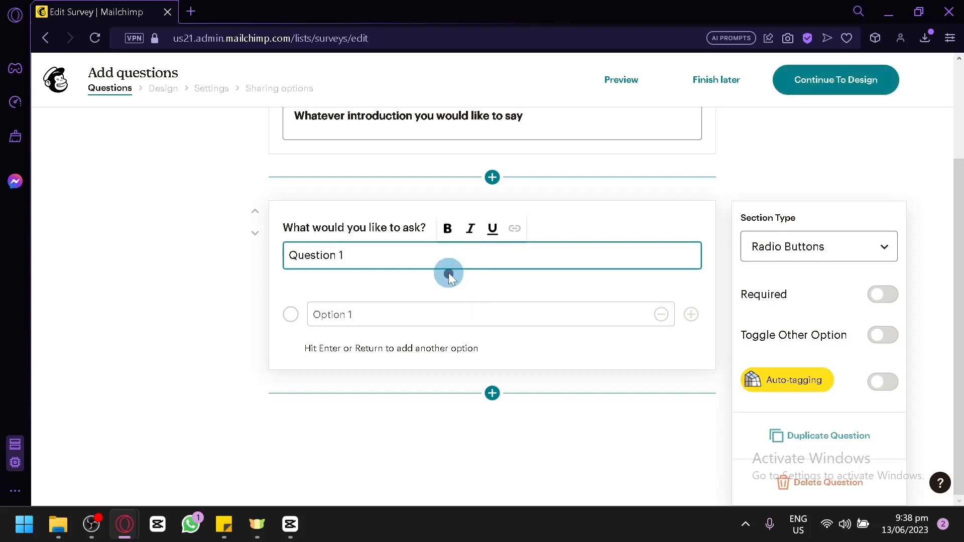
left_click(448, 273)
Fill in the answers "option 1" and "option 2" for Question 1 and add an empty third option
left_click(316, 311)
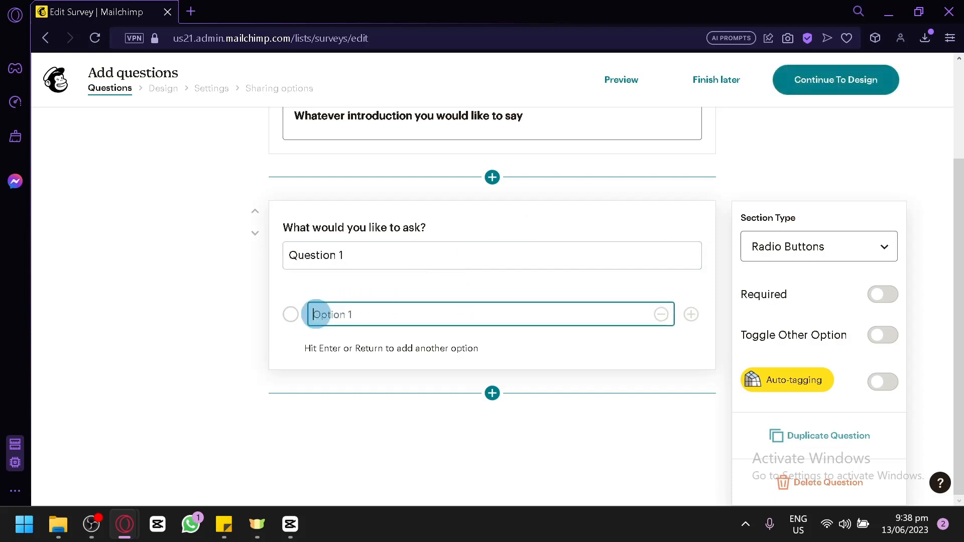
type("option 1")
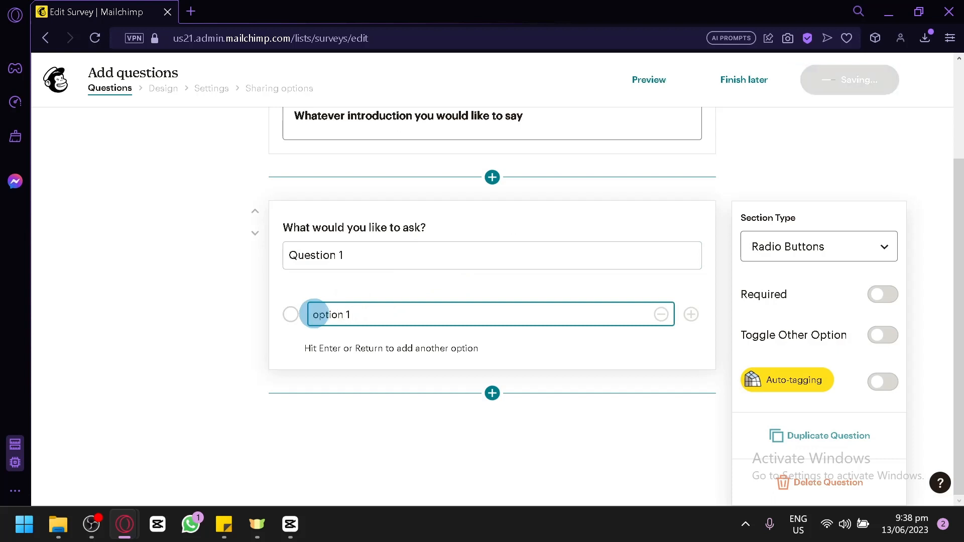
key("Return")
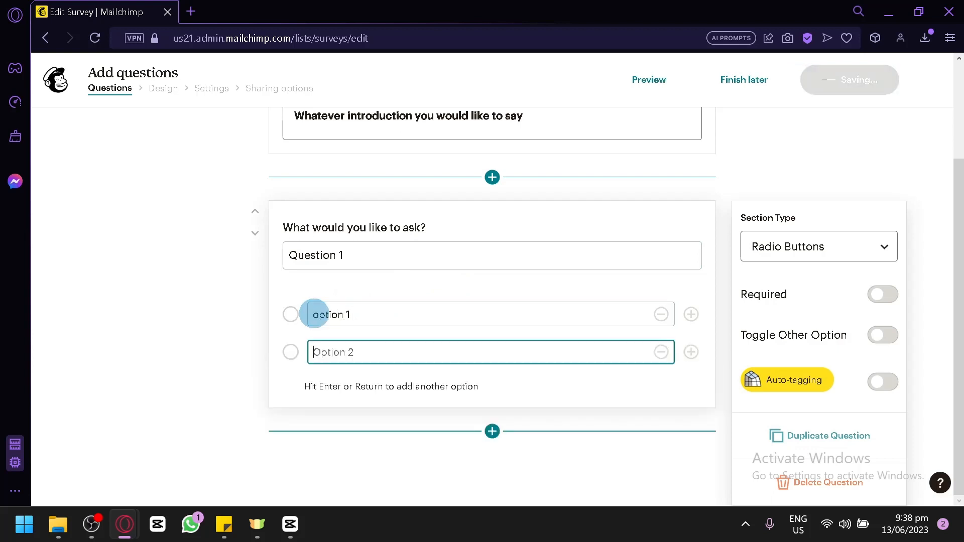
type("option 2")
key("Return")
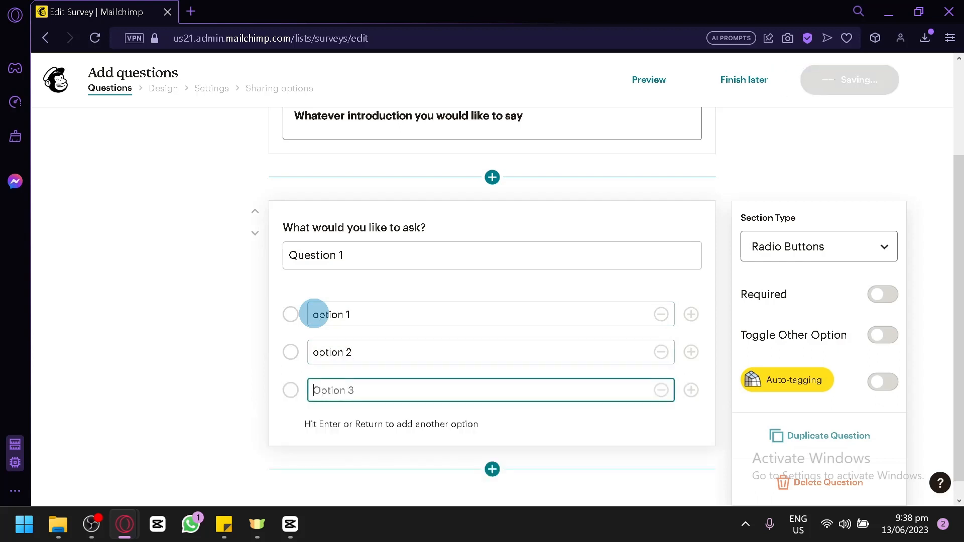
Add a fourth answer option to Question 1, and remove the empty third option
left_click(691, 391)
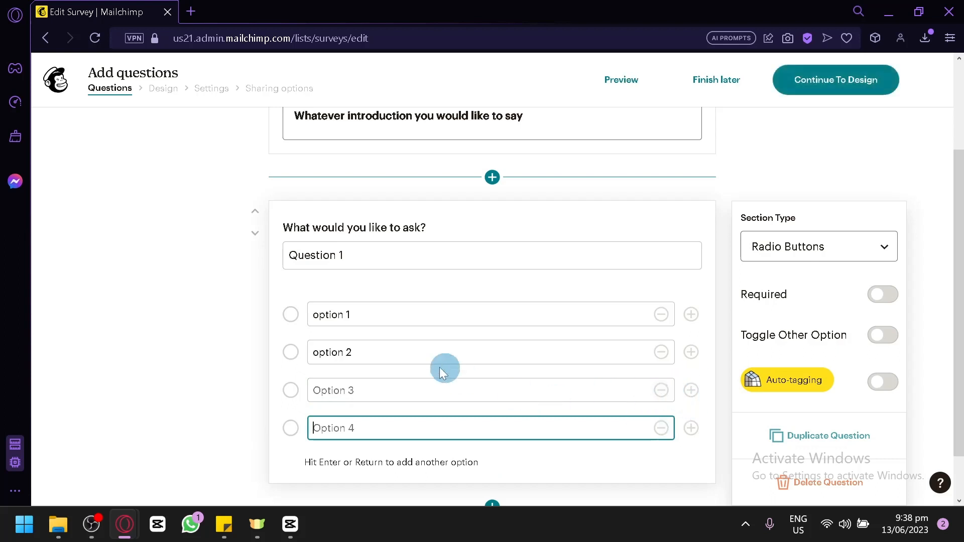
left_click(344, 391)
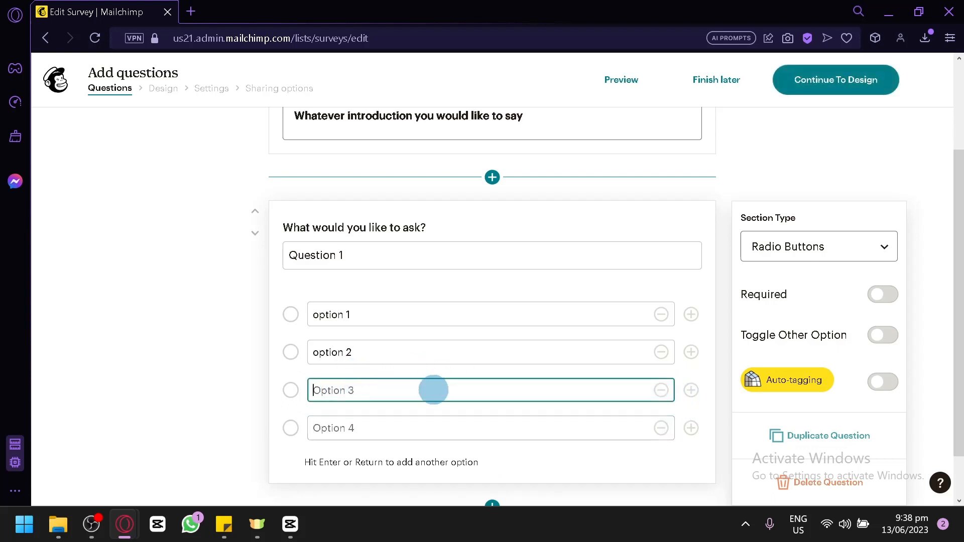
left_click(660, 391)
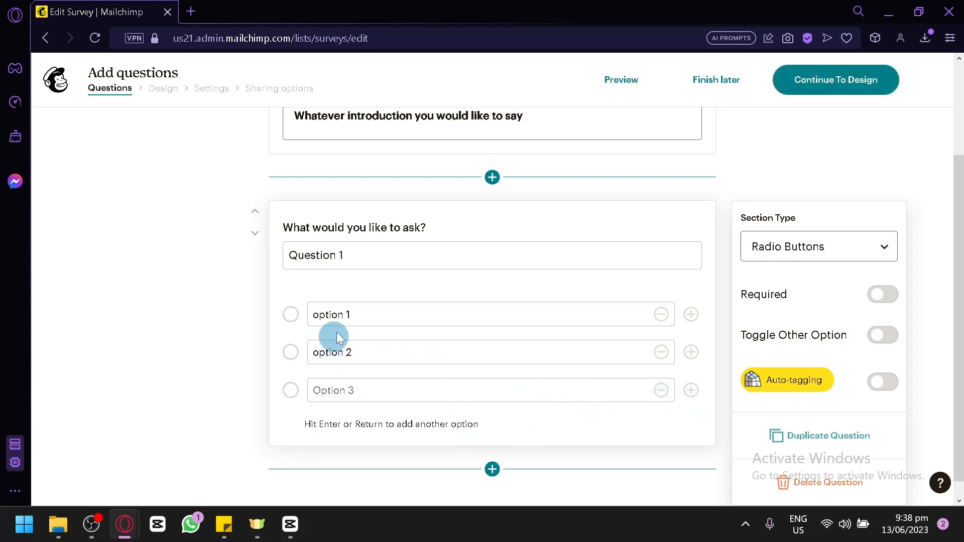
Make Question 1 a required question
left_click(396, 314)
left_click(421, 351)
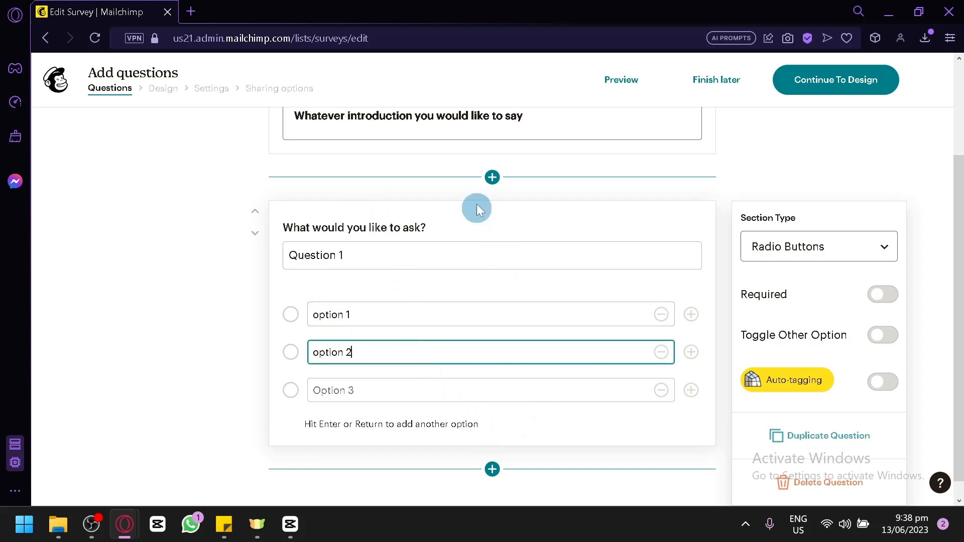
left_click(883, 294)
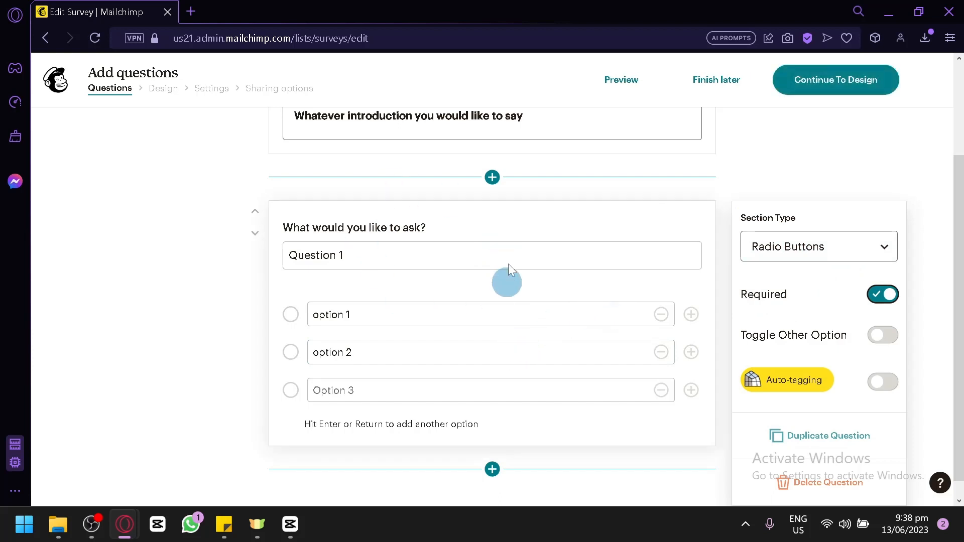
Turn on the "Other" answer option for Question 1
left_click(876, 337)
left_click(630, 358)
scroll(631, 357, "down", 2)
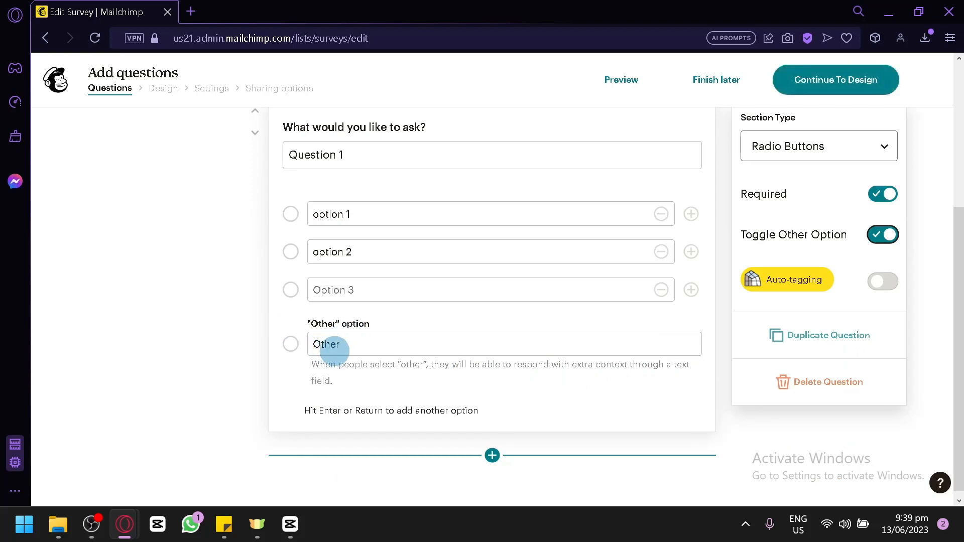
Add a Checkboxes section below Question 1 and enter "question 2" as its question
left_click(491, 454)
left_click(444, 339)
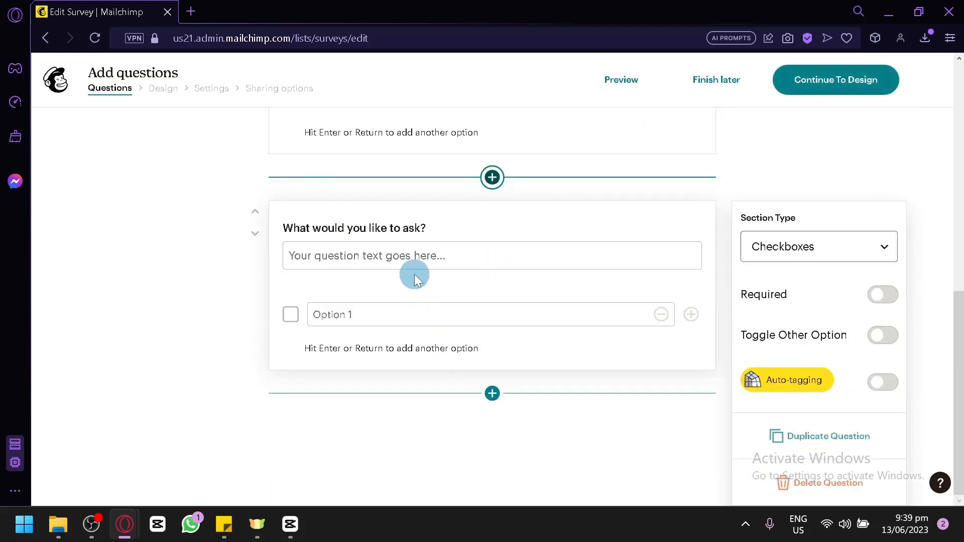
scroll(415, 273, "up", 5)
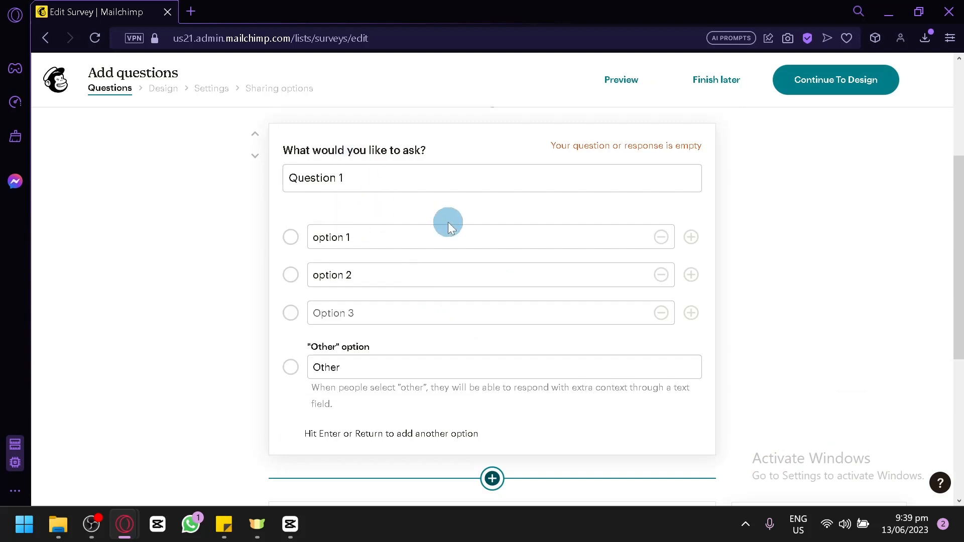
scroll(448, 222, "down", 5)
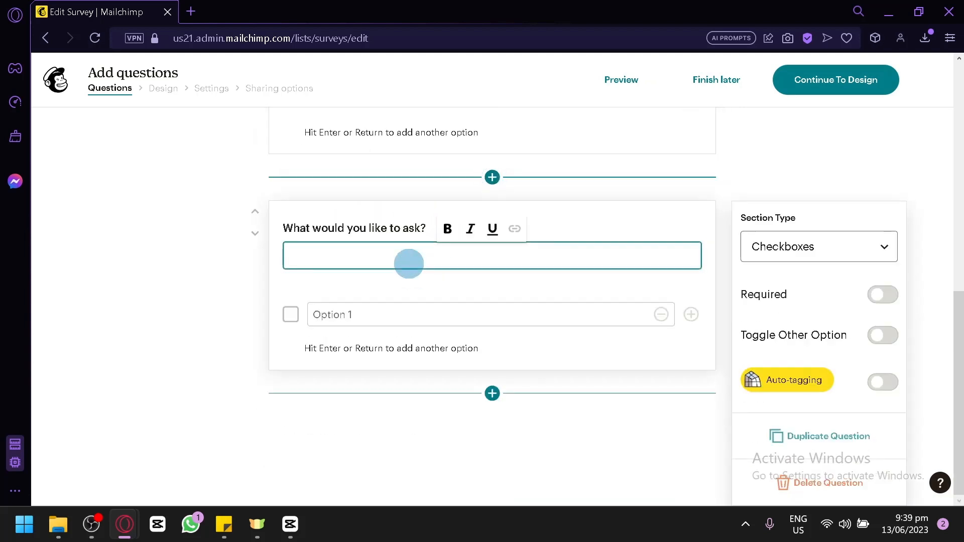
type("question 2")
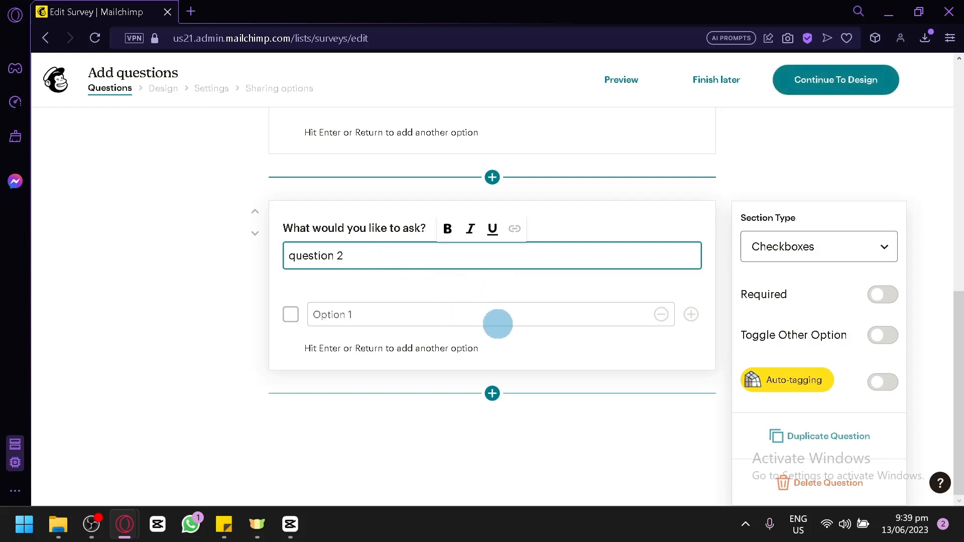
Give question 2 three answer options: "Option 1", "Option 2" and "Option 3"
left_click(499, 325)
left_click(484, 325)
key("Return")
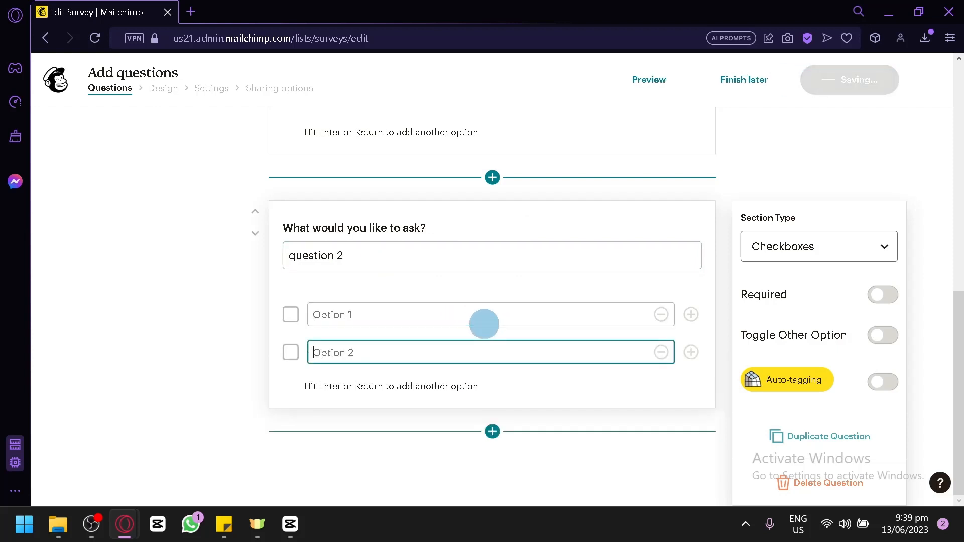
key("Return")
left_click(471, 317)
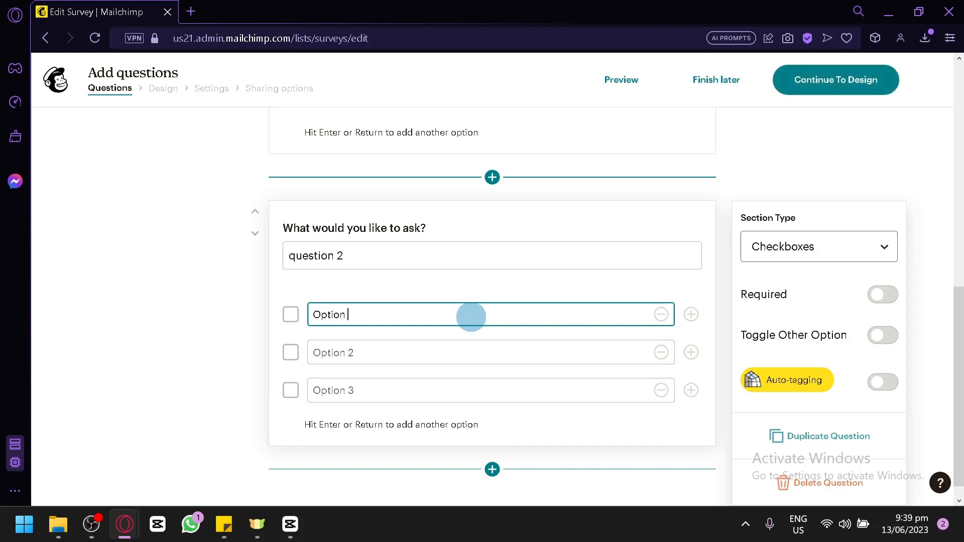
type("1")
key("Tab")
left_click(441, 355)
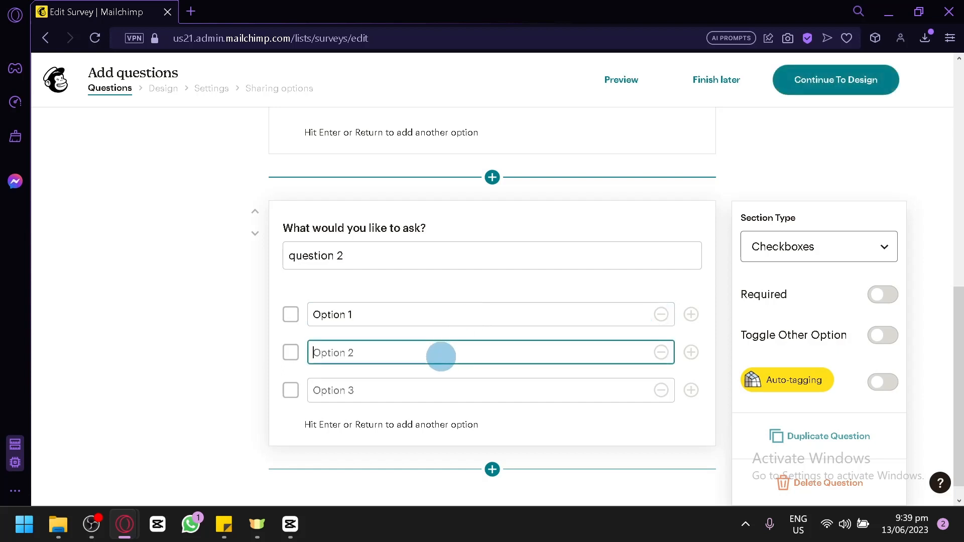
type("Option 2")
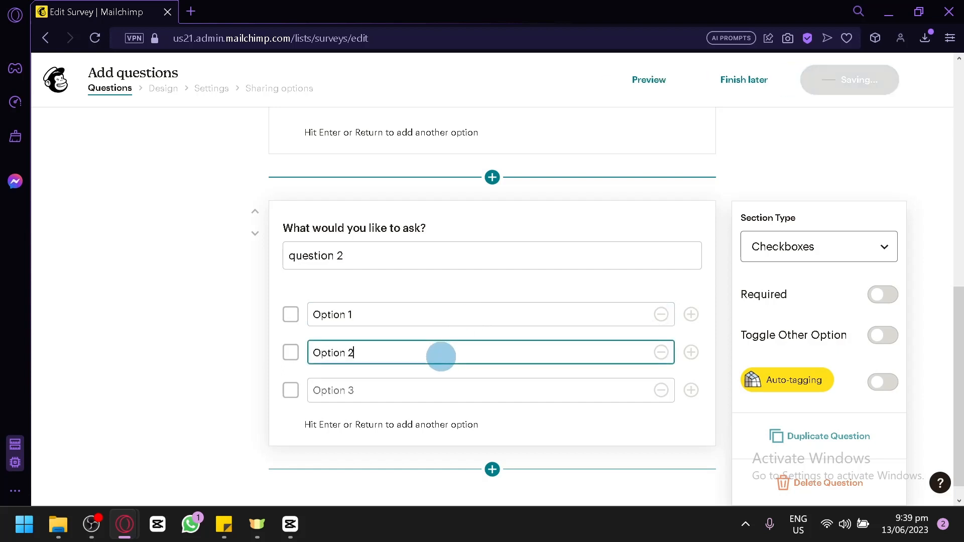
left_click(388, 391)
type("Option 3")
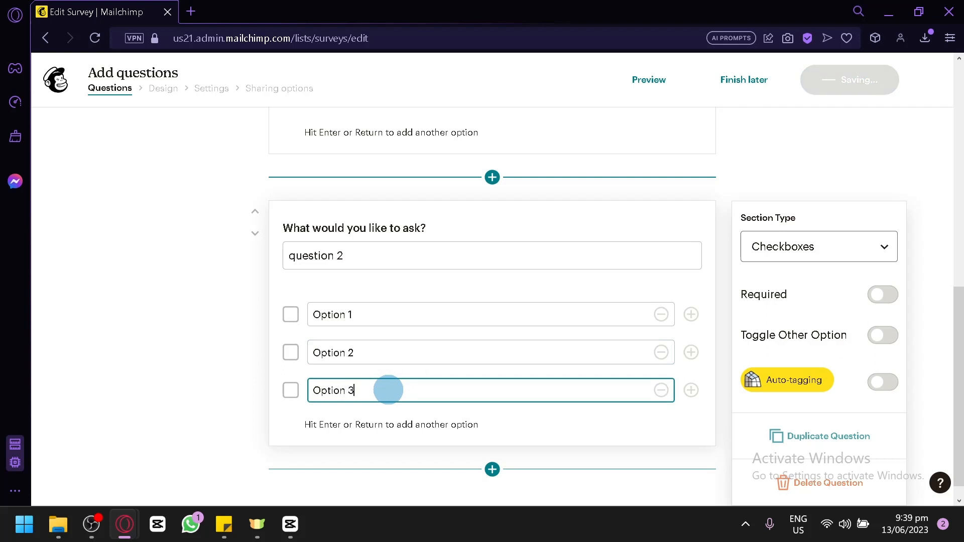
Fill in the empty third answer of Question 1 with "Option 3"
scroll(388, 391, "up", 4)
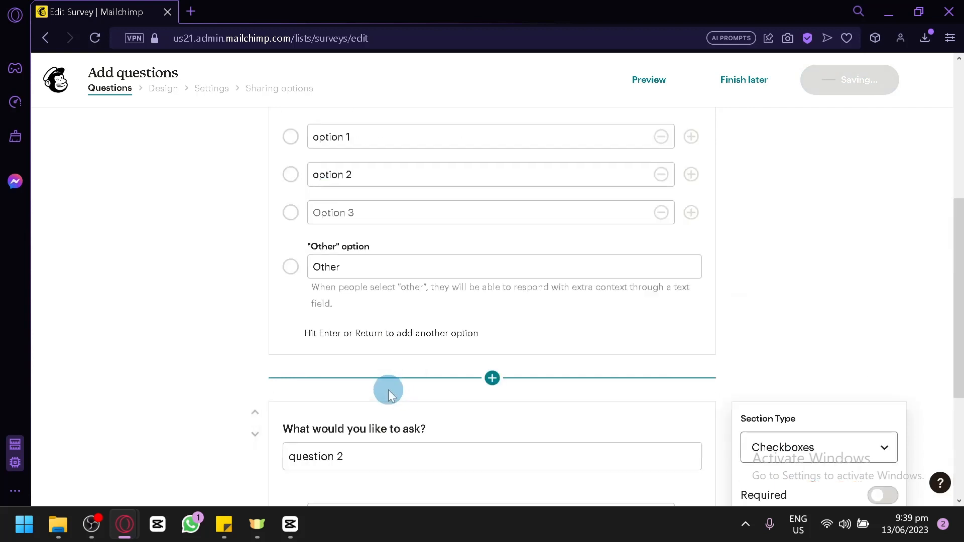
left_click(412, 204)
type("Option")
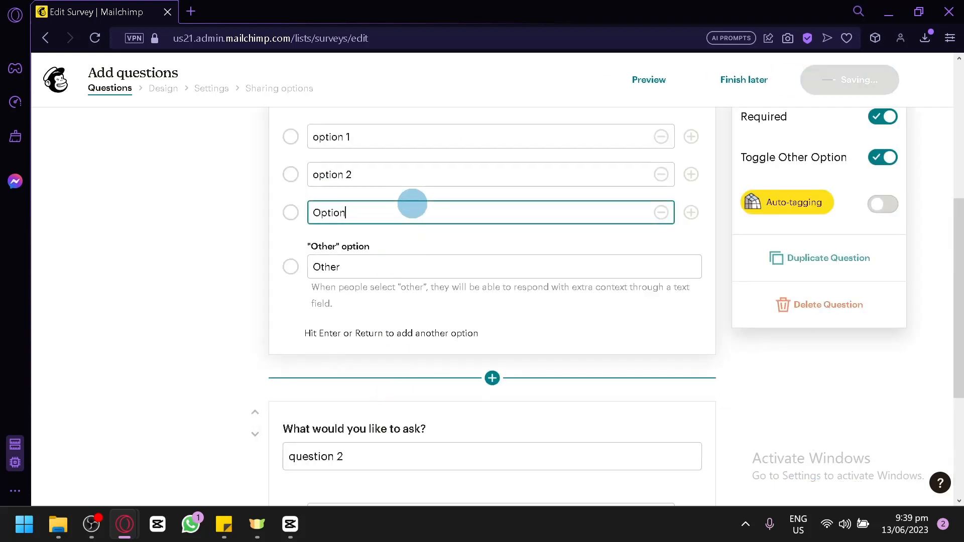
type(" 3")
Make question 2 required and turn on its "Other" answer option
scroll(545, 291, "down", 4)
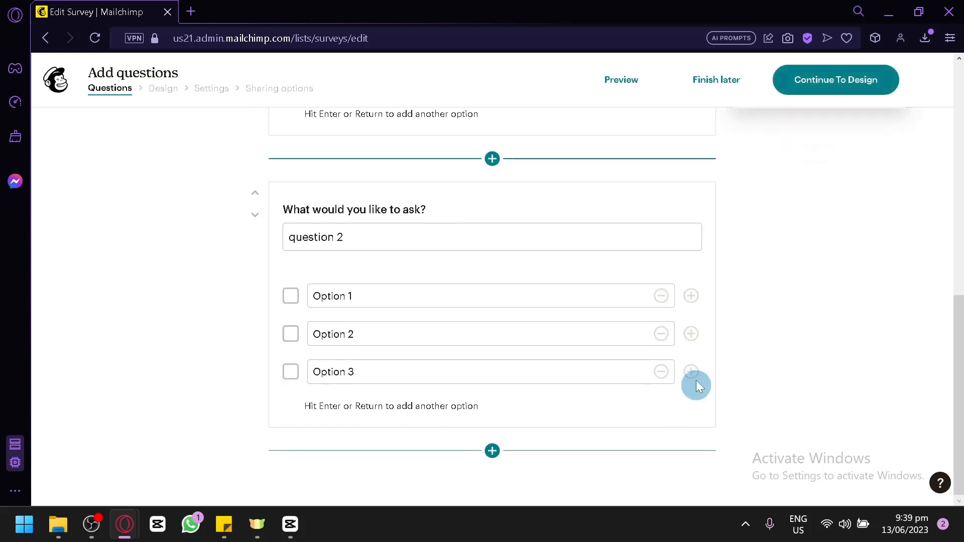
scroll(499, 329, "up", 2)
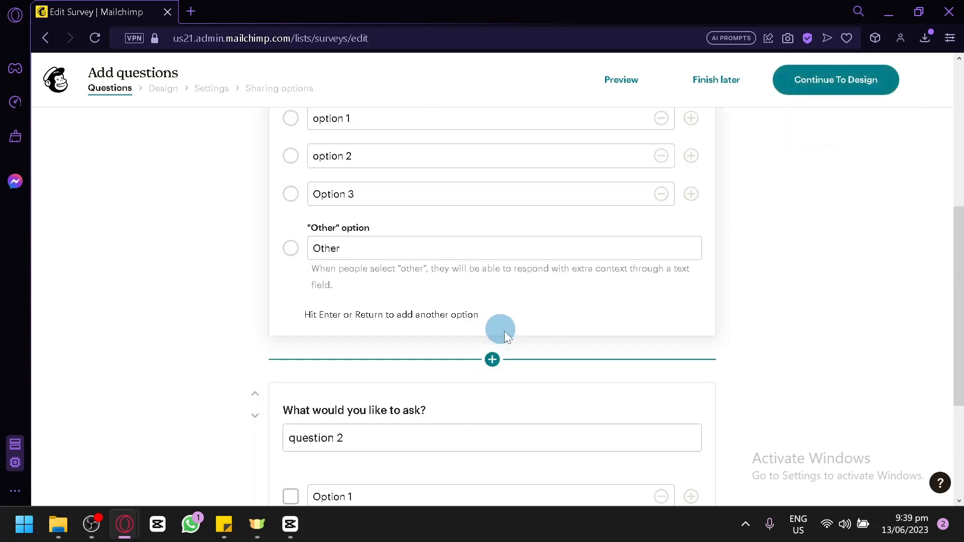
left_click(540, 401)
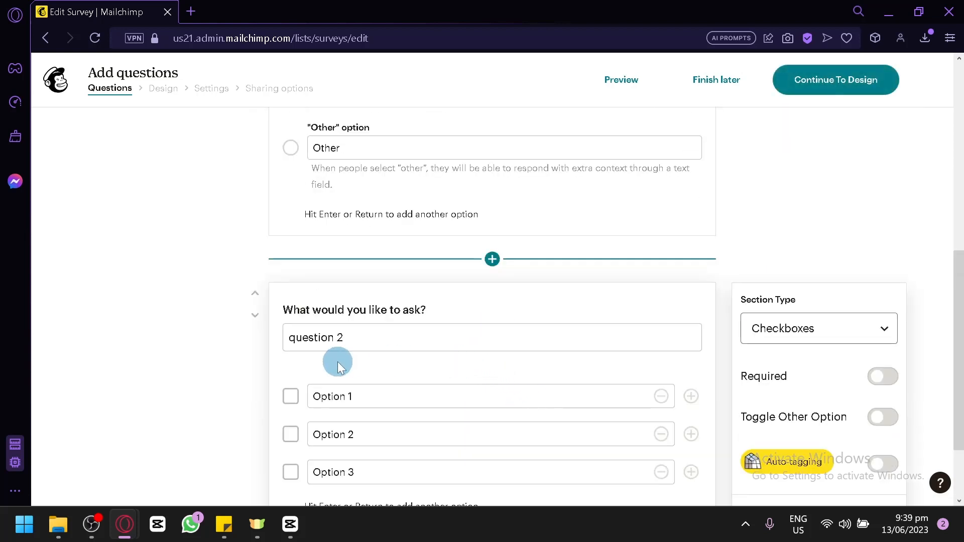
scroll(337, 362, "down", 2)
left_click(882, 276)
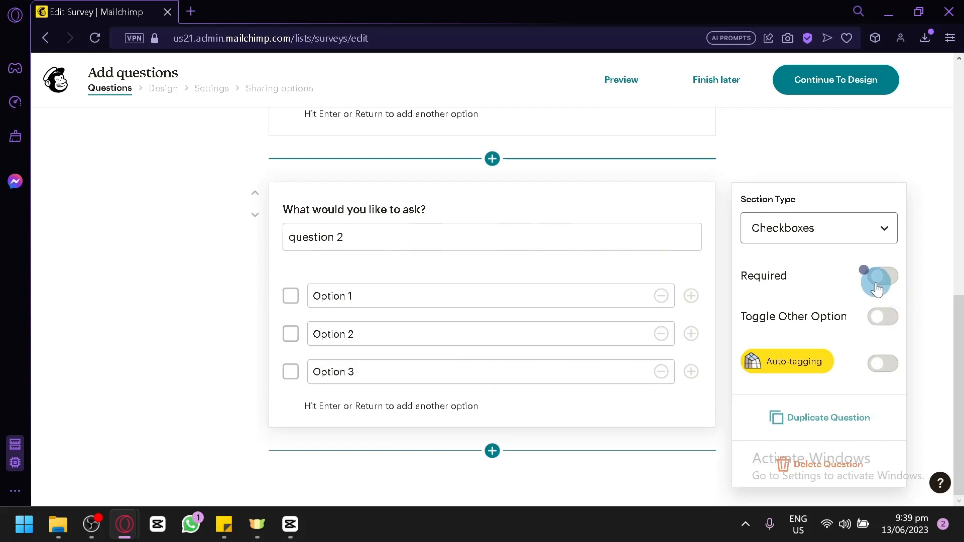
left_click(885, 321)
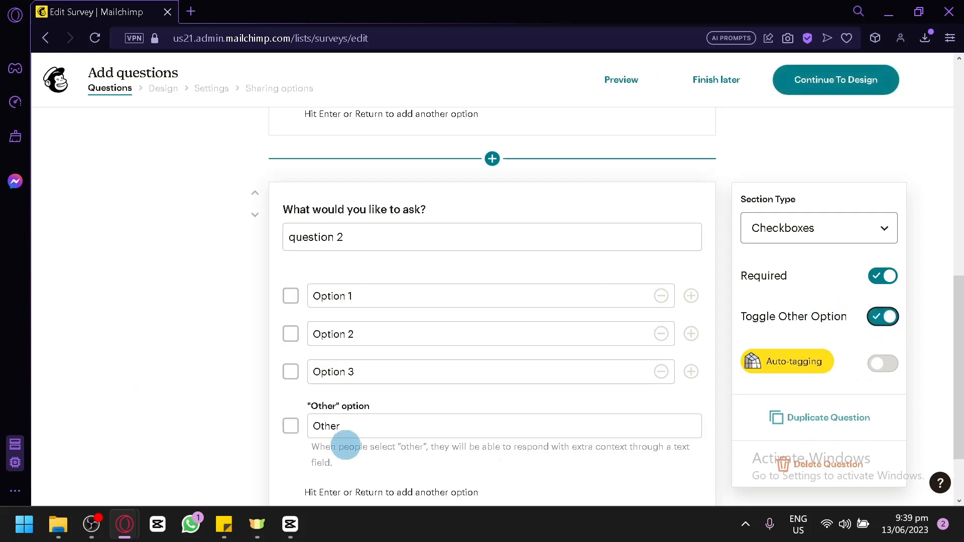
scroll(848, 389, "down", 2)
mouse_move(805, 282)
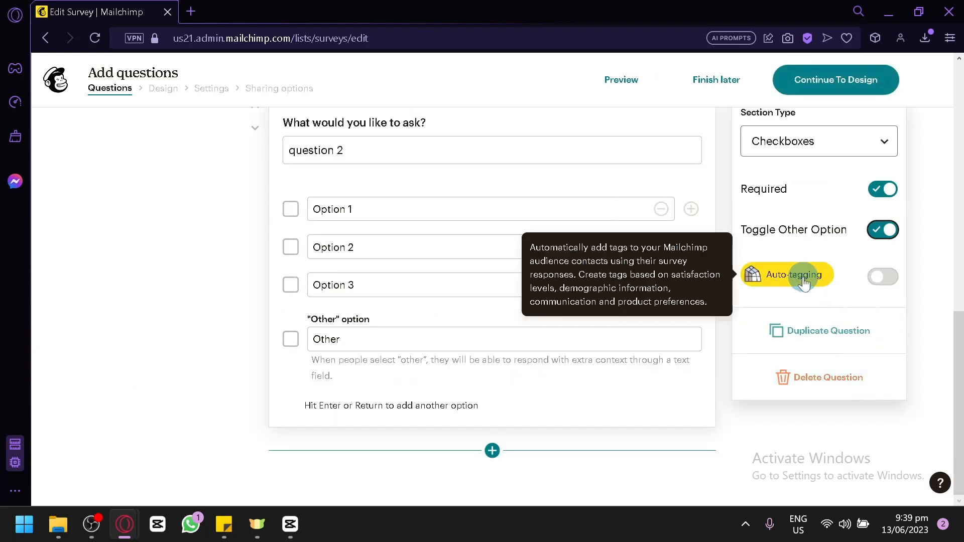
Add a Range section below question 2
left_click(493, 451)
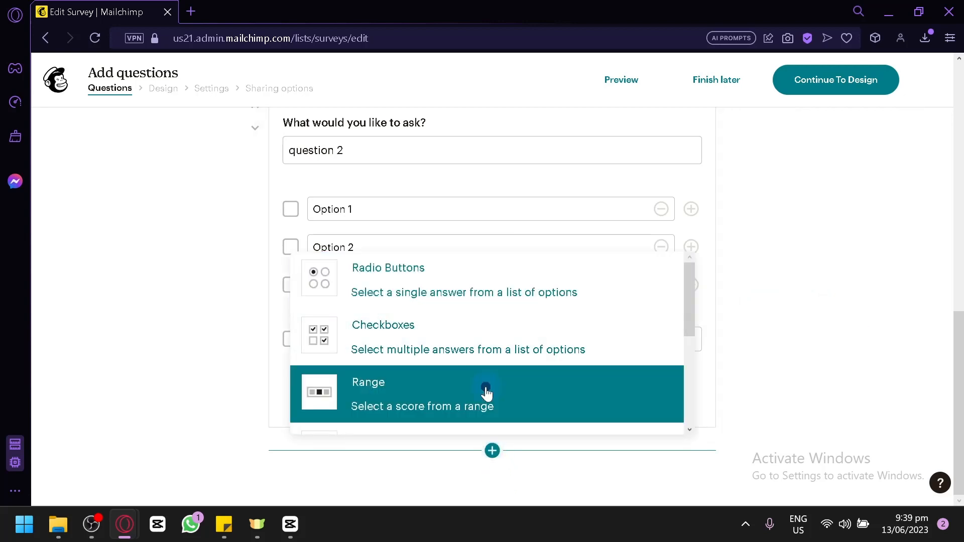
left_click(486, 393)
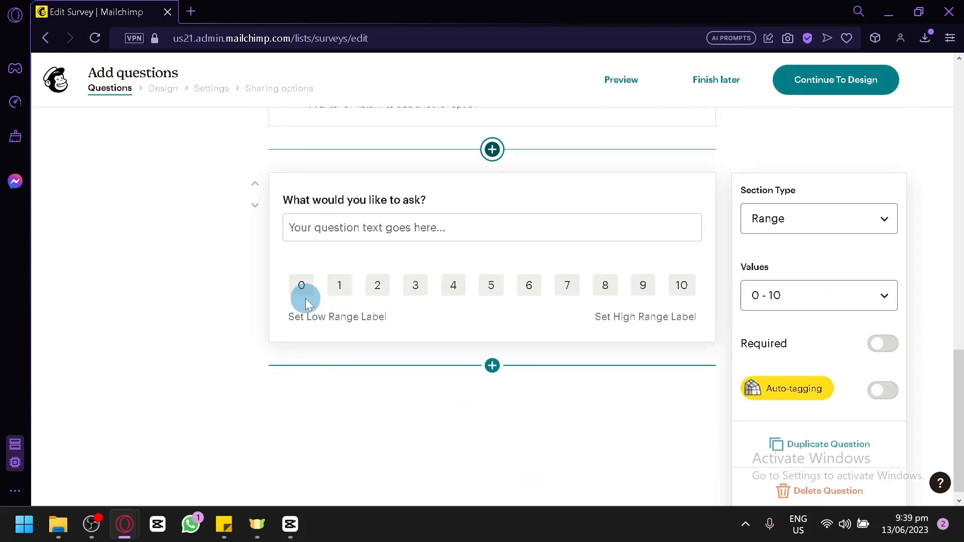
Try the five hearts and then the five stars as the new range question's values
left_click(790, 297)
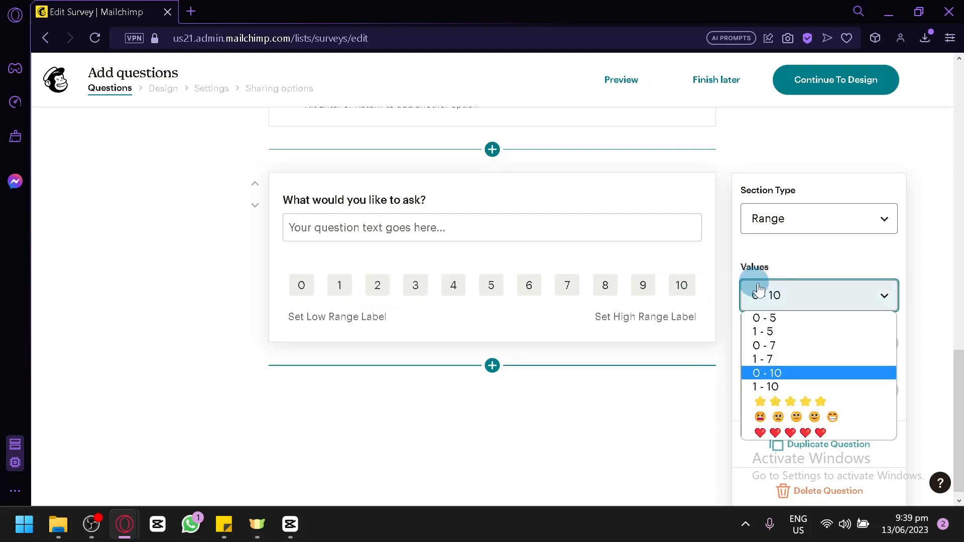
left_click(828, 430)
left_click(798, 300)
left_click(800, 401)
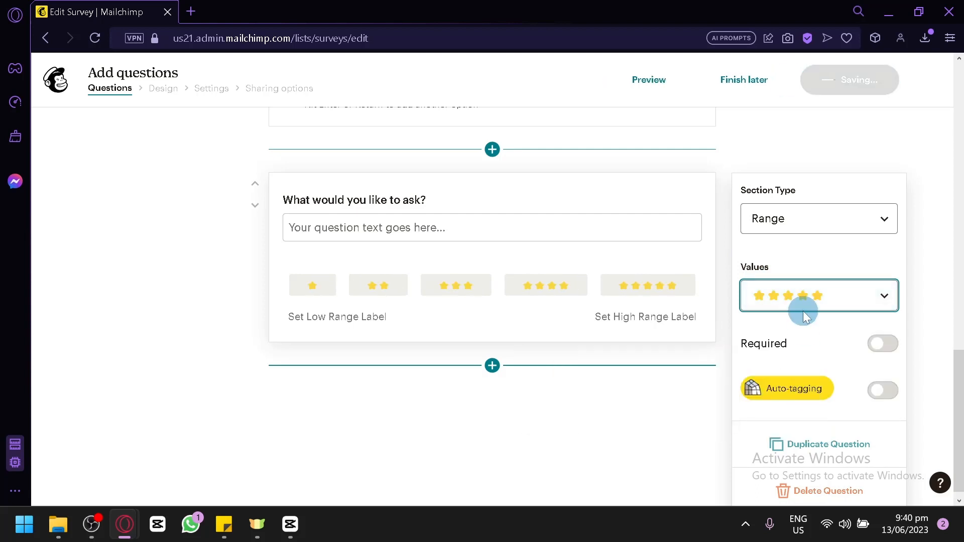
Set the range question's values to 1 - 10 and make it required
left_click(807, 314)
left_click(808, 386)
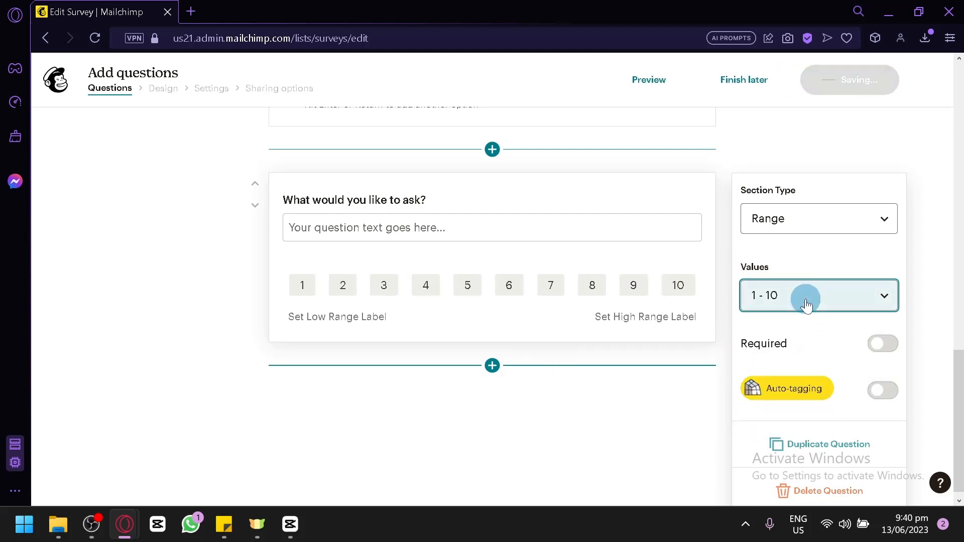
left_click(881, 343)
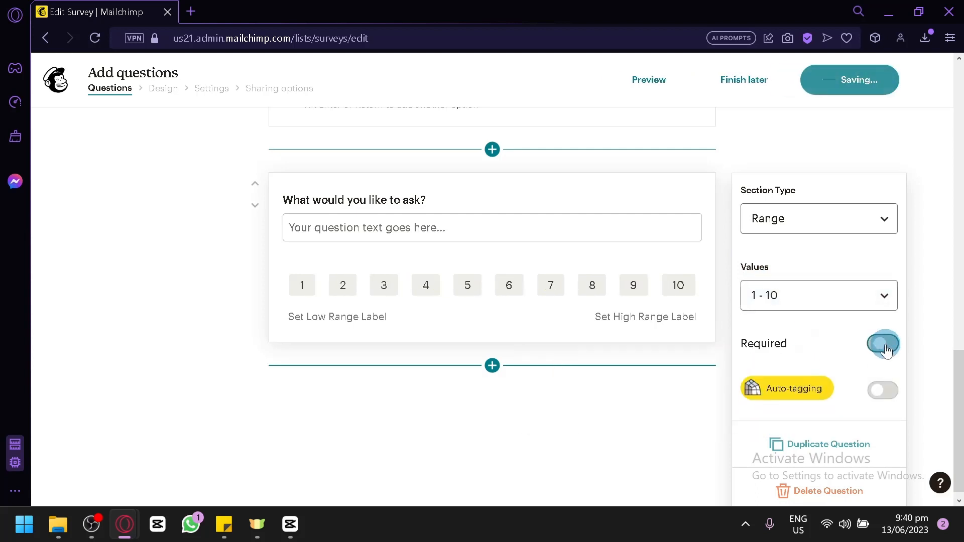
Enter "question 3" as the range question's text and label its ends "Low" and "High"
left_click(586, 230)
type("que")
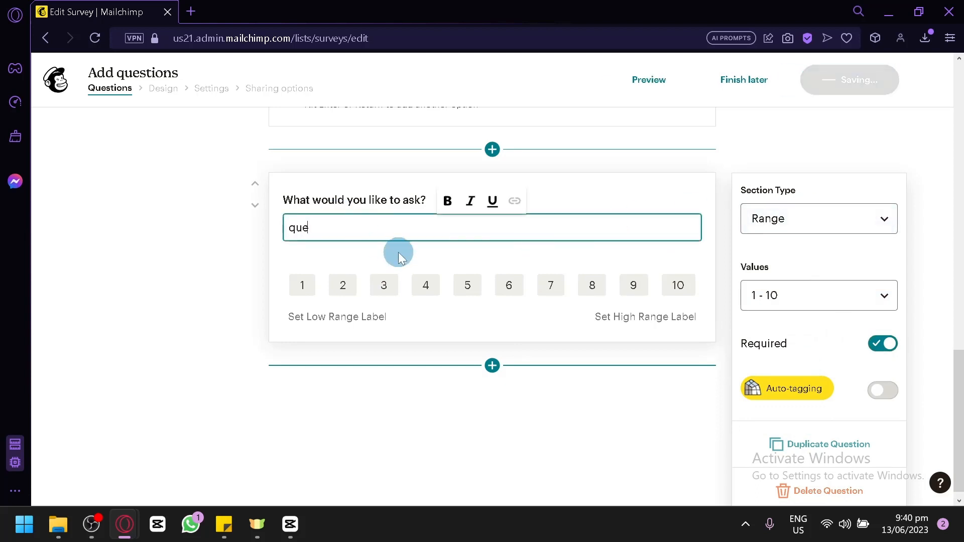
type("stion 3")
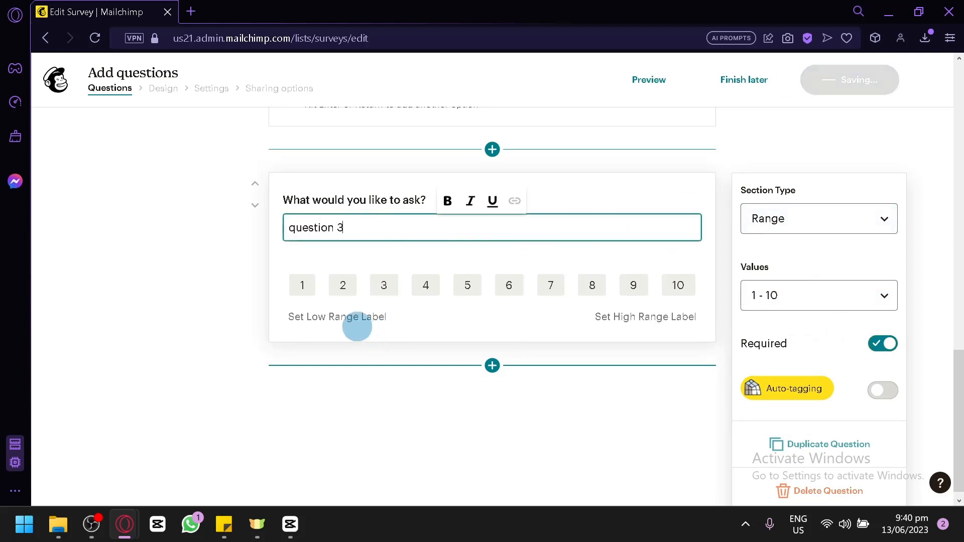
left_click(357, 321)
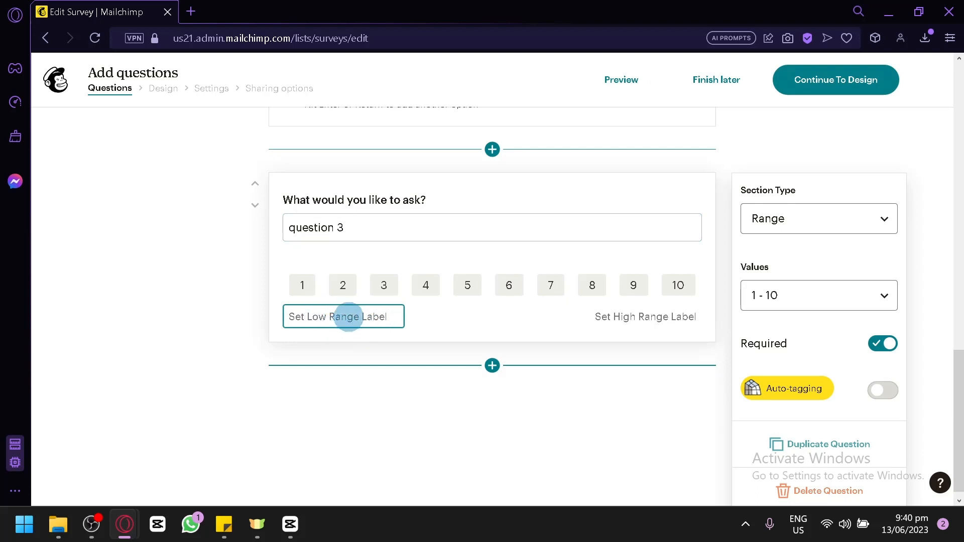
type("Low")
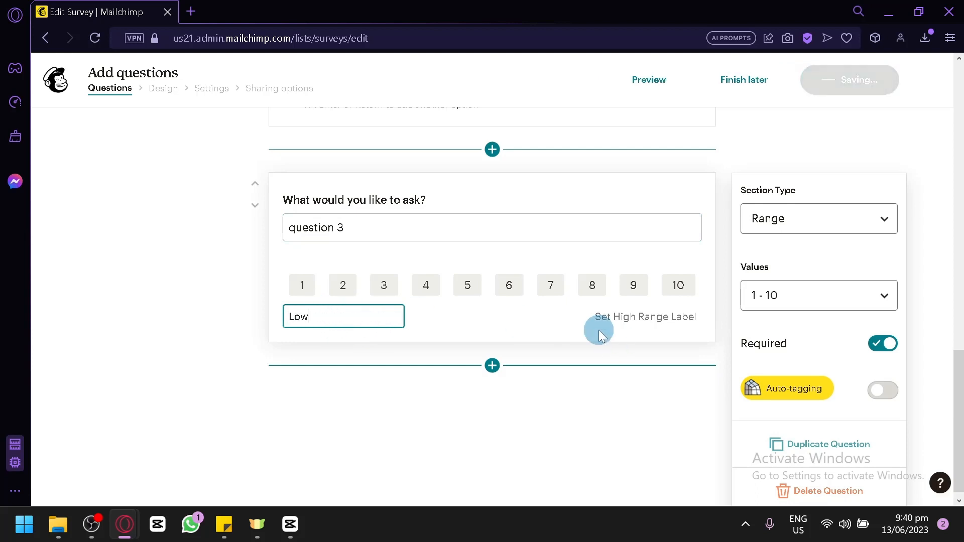
left_click(635, 311)
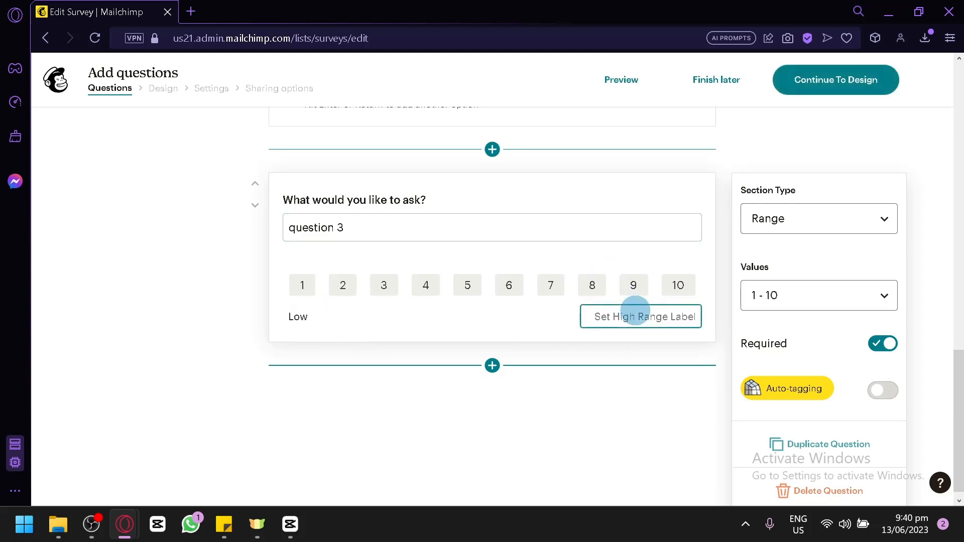
type("High")
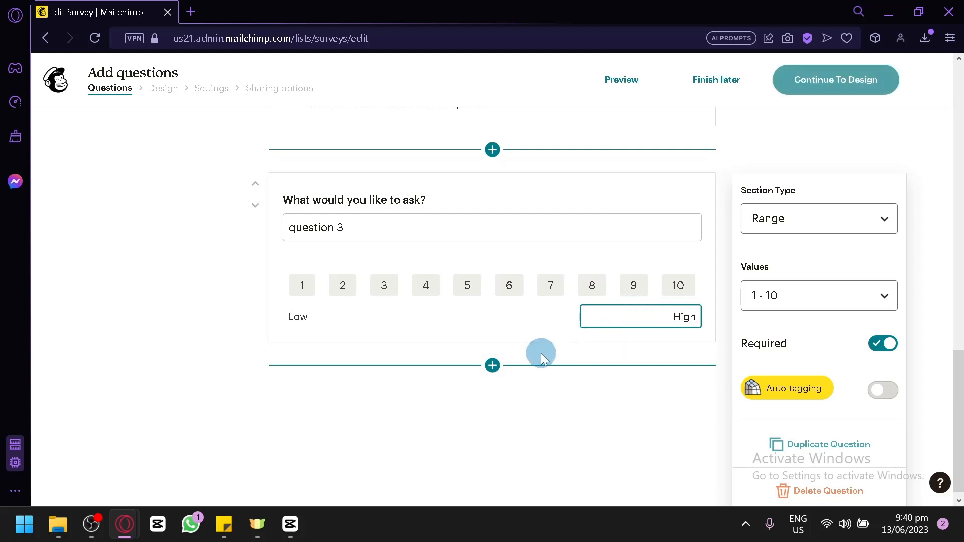
Add an Email section to the survey after question 3 and check the survey's sections
left_click(492, 374)
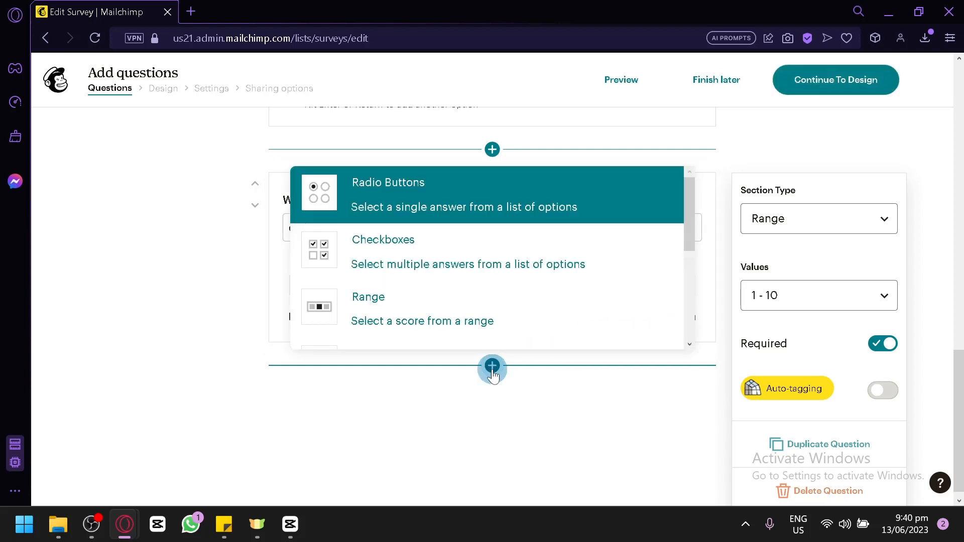
scroll(480, 322, "down", 2)
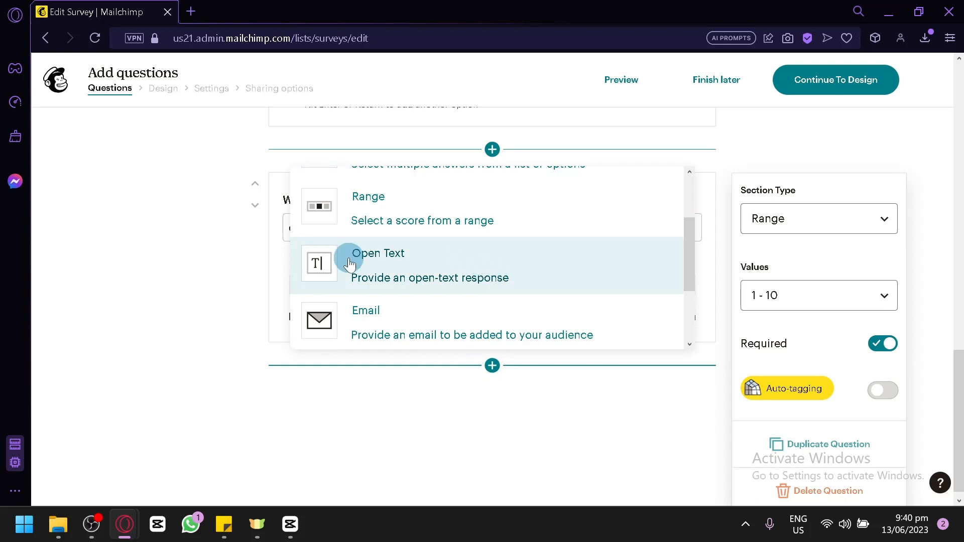
left_click(462, 337)
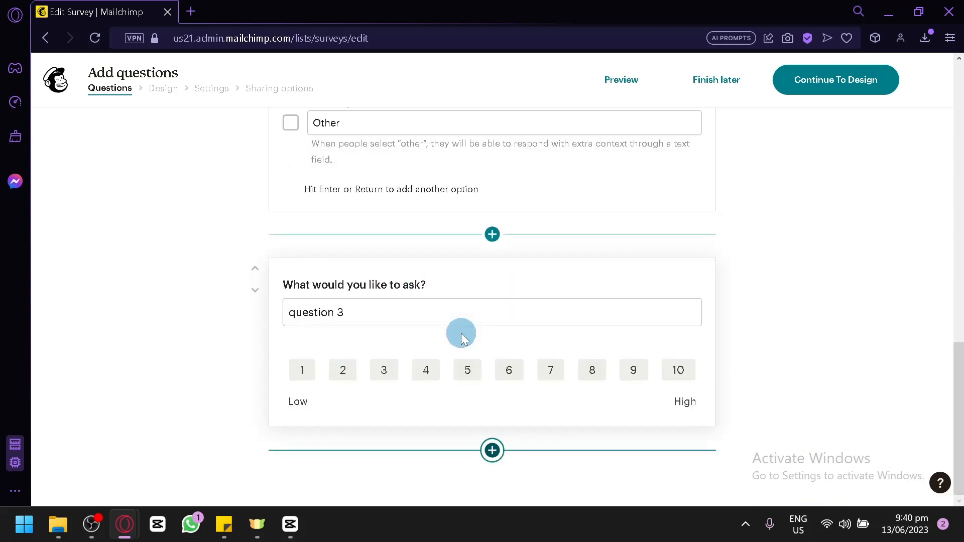
scroll(383, 304, "up", 2)
scroll(384, 304, "down", 2)
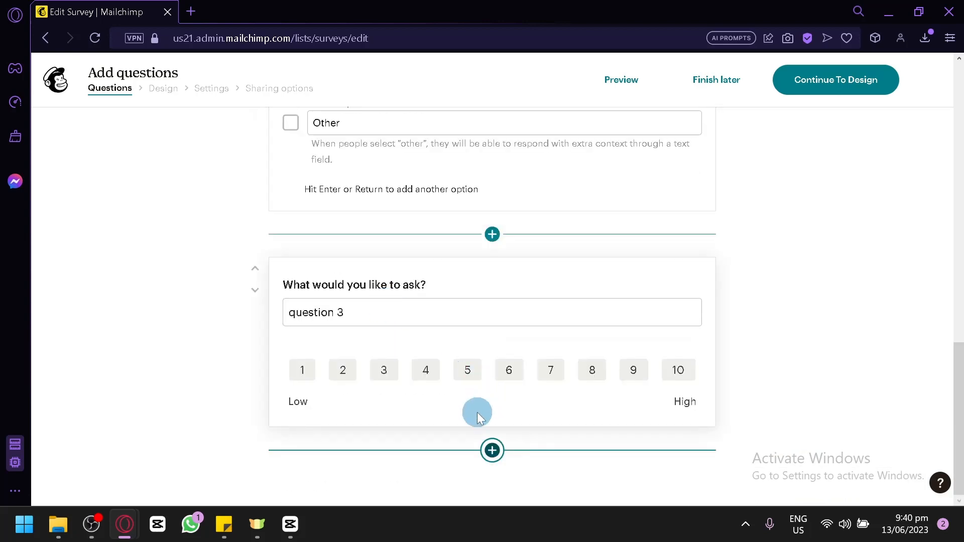
scroll(478, 414, "up", 4)
scroll(470, 423, "up", 4)
scroll(471, 423, "down", 8)
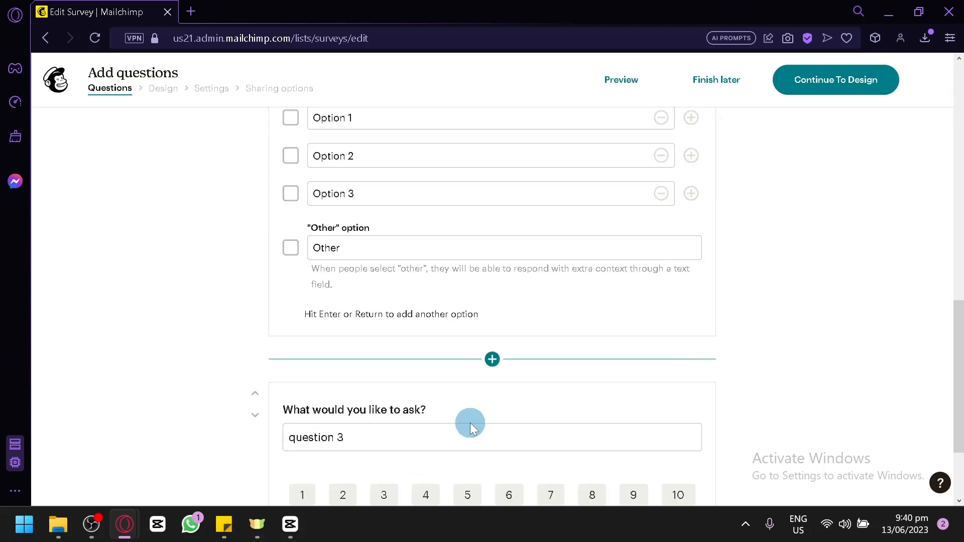
Add an Email section after question 3 with the text "Give you email" and turn on Ask to subscribe
left_click(492, 448)
scroll(459, 419, "down", 5)
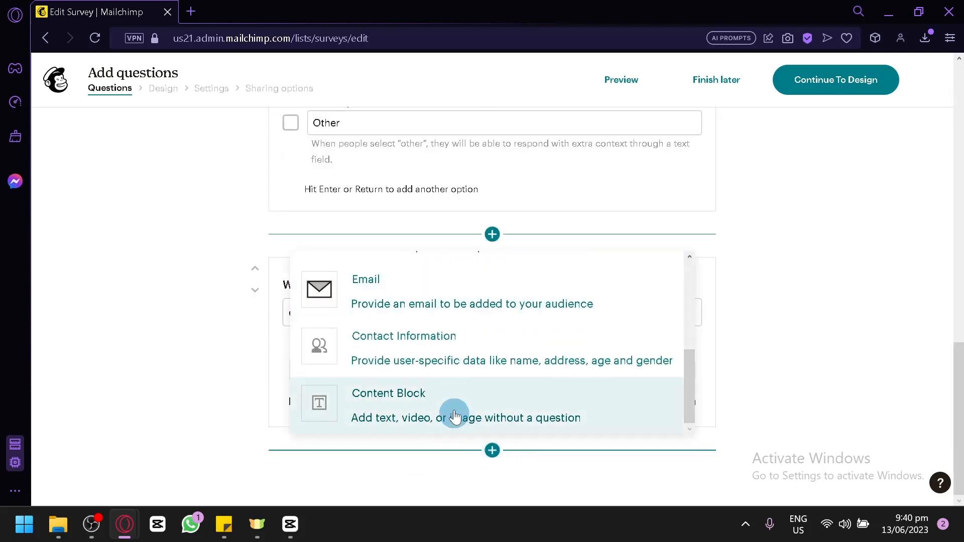
left_click(427, 316)
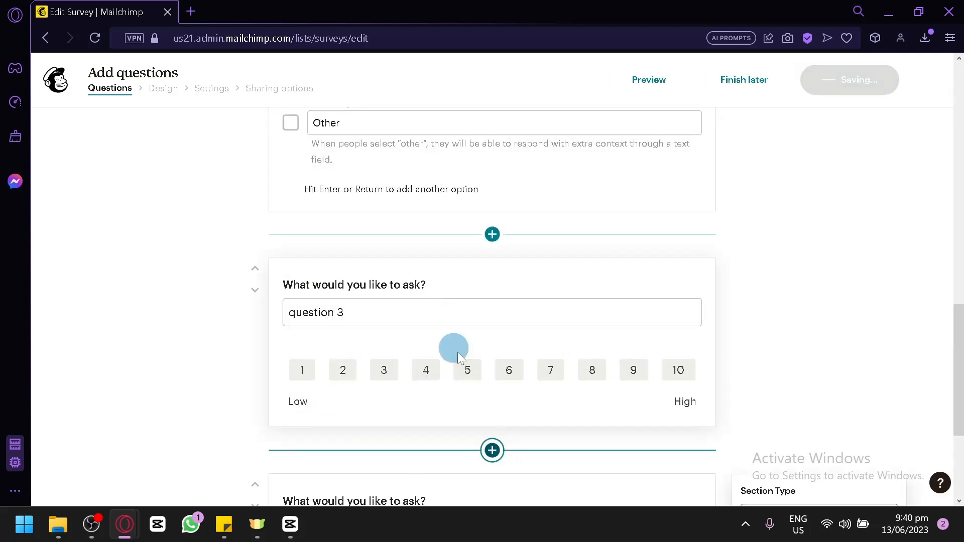
scroll(457, 352, "down", 4)
left_click(360, 329)
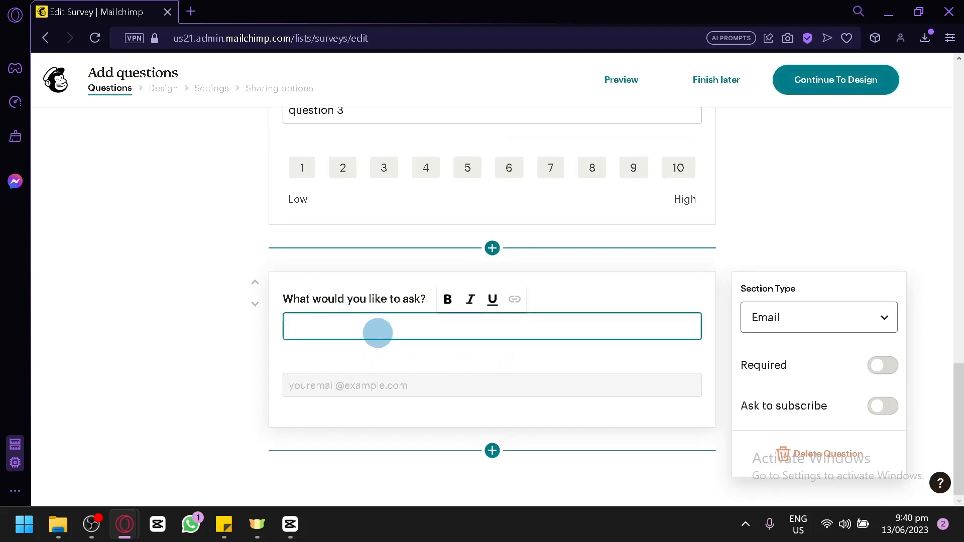
type("Give you email")
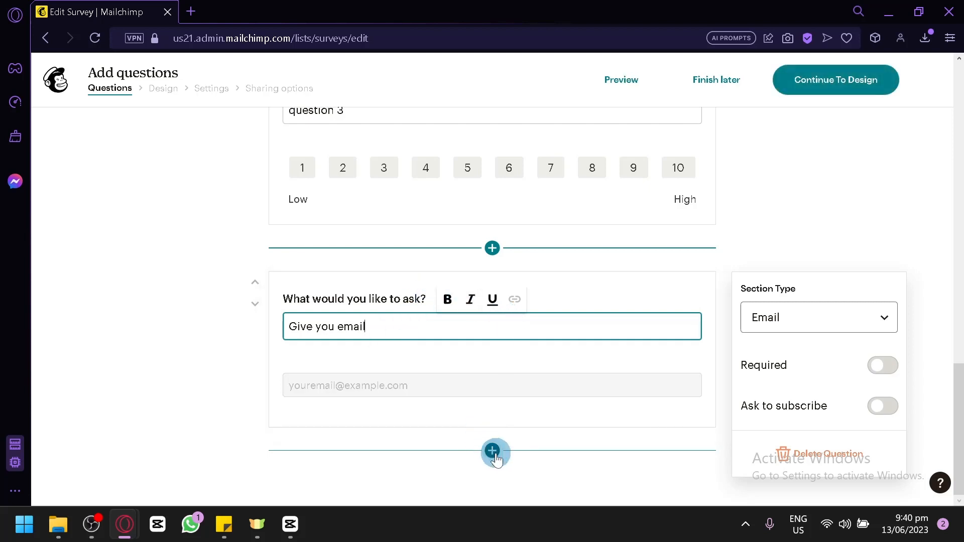
left_click(882, 406)
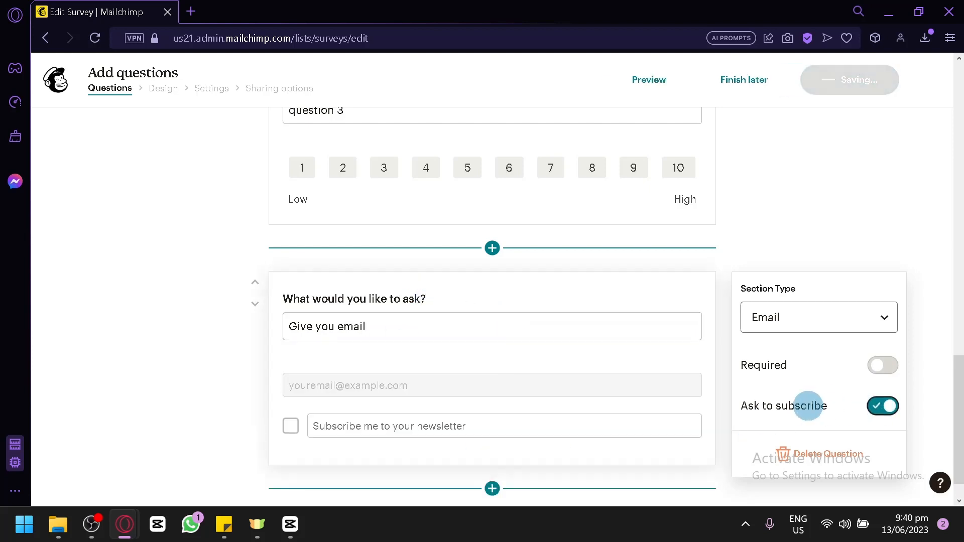
Add a Contact Information section below the email section
scroll(507, 412, "down", 1)
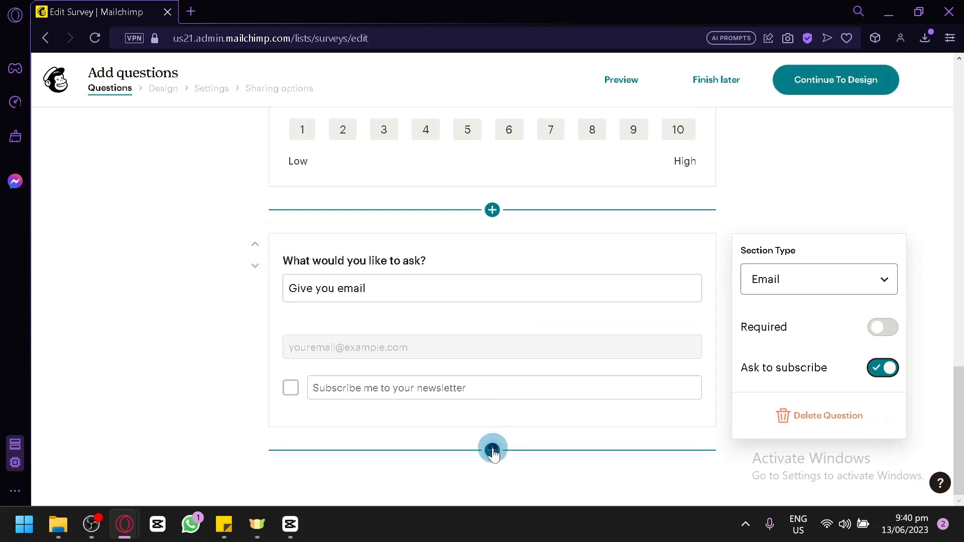
left_click(493, 451)
scroll(485, 377, "down", 3)
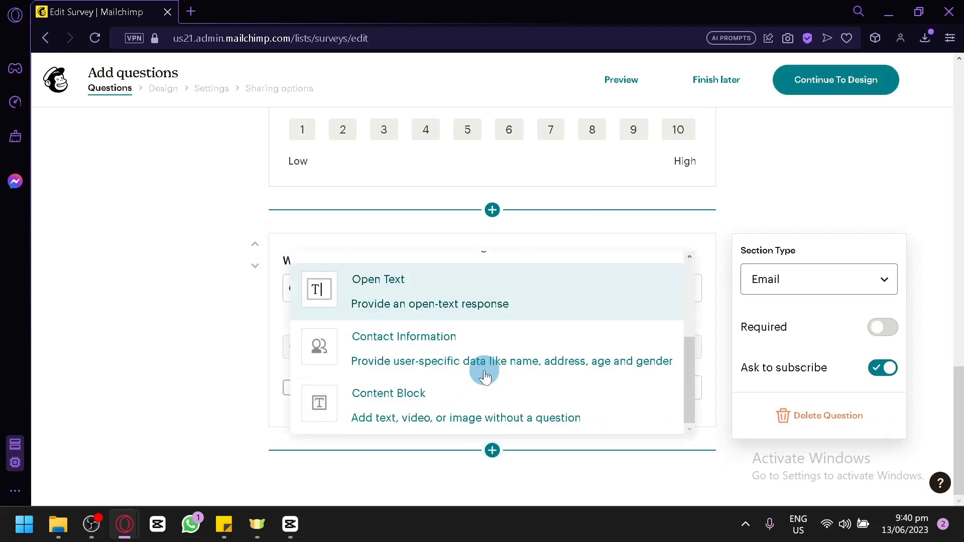
left_click(450, 363)
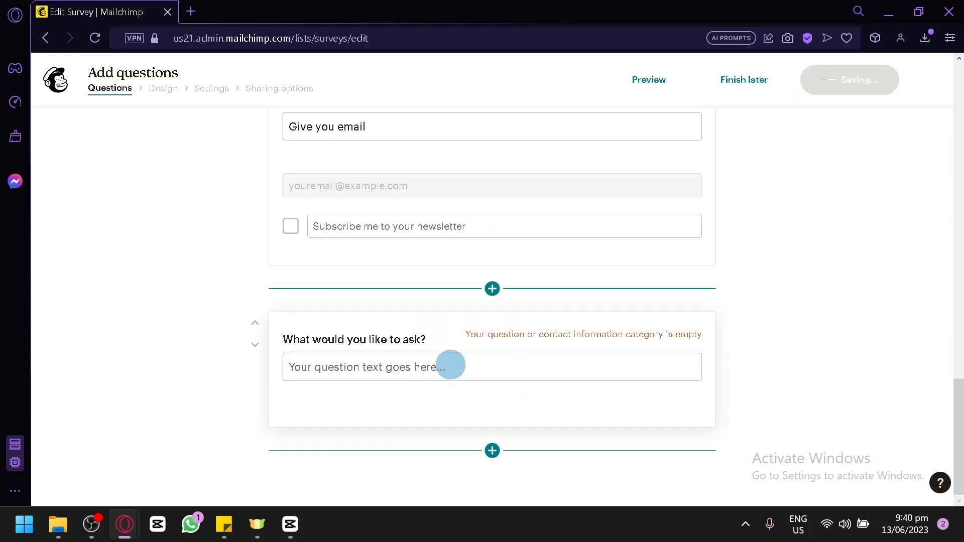
left_click(443, 374)
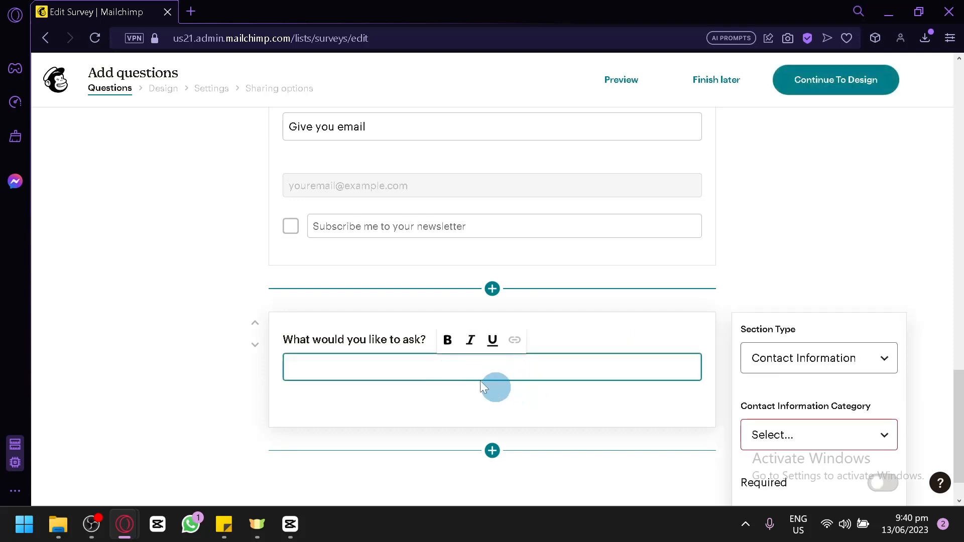
Try Age as the contact information category of the new section
scroll(409, 386, "up", 4)
scroll(406, 377, "down", 5)
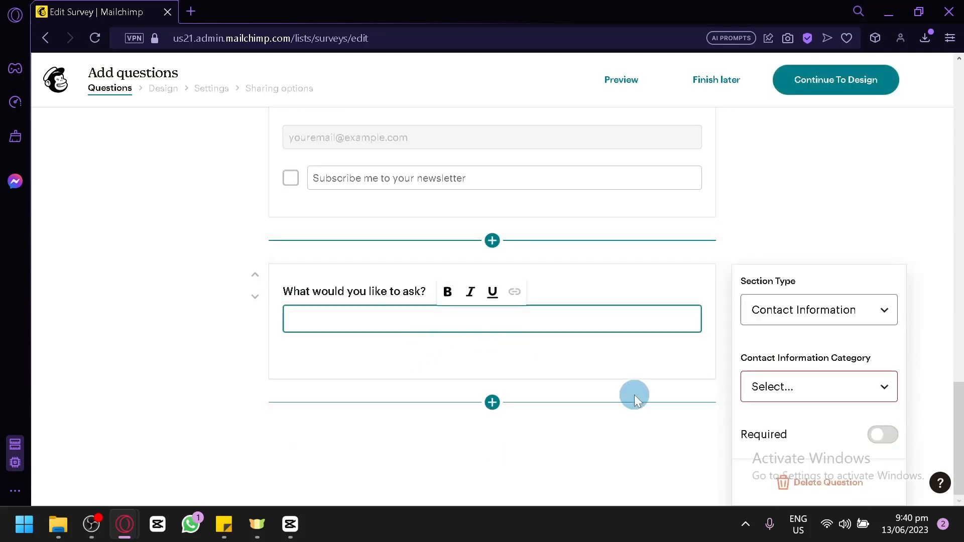
left_click(839, 387)
left_click(814, 423)
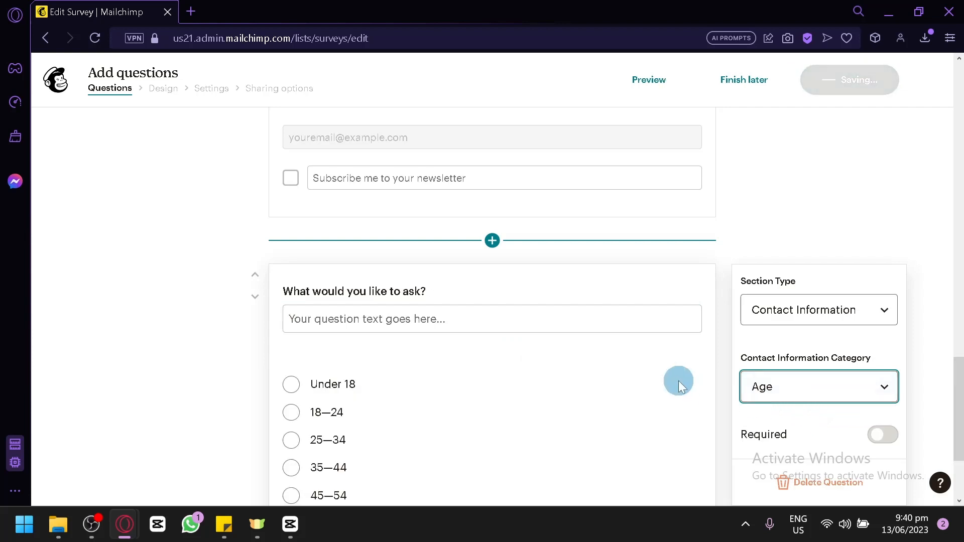
Set the section's contact information category to Address
scroll(679, 381, "down", 3)
left_click(796, 243)
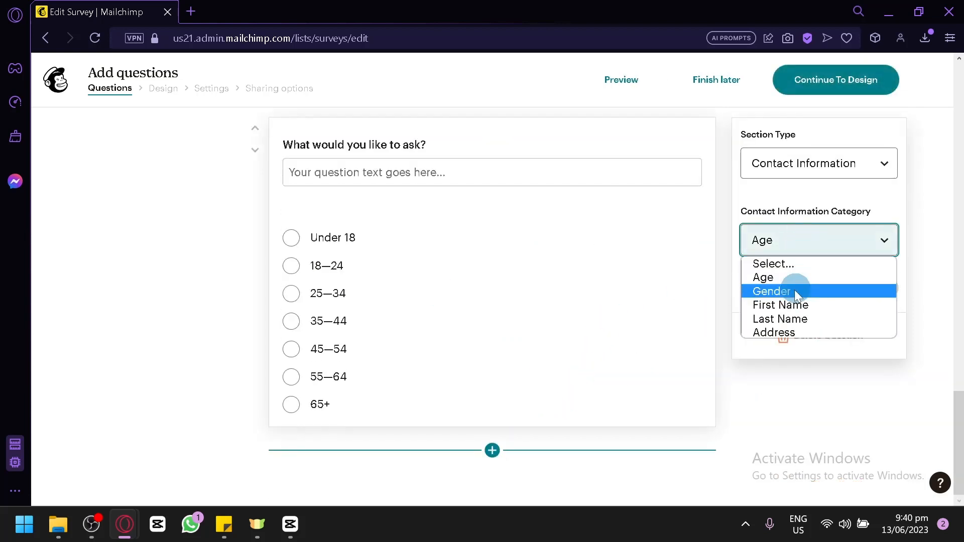
left_click(783, 332)
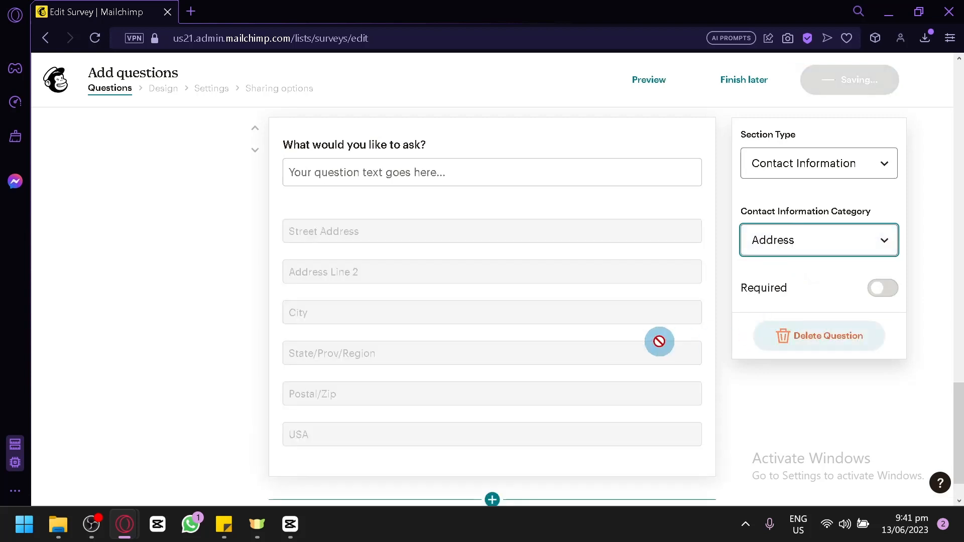
scroll(504, 364, "down", 1)
left_click(492, 450)
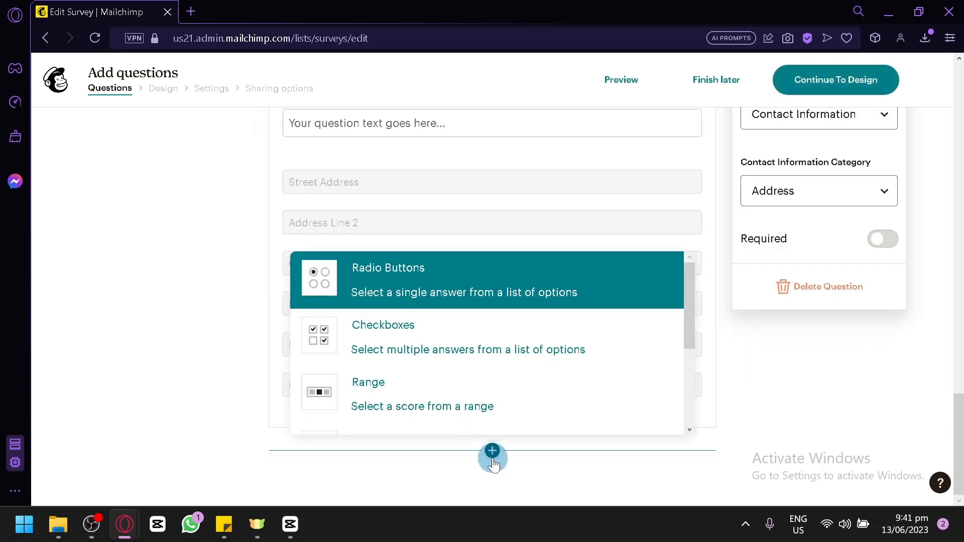
scroll(476, 389, "down", 5)
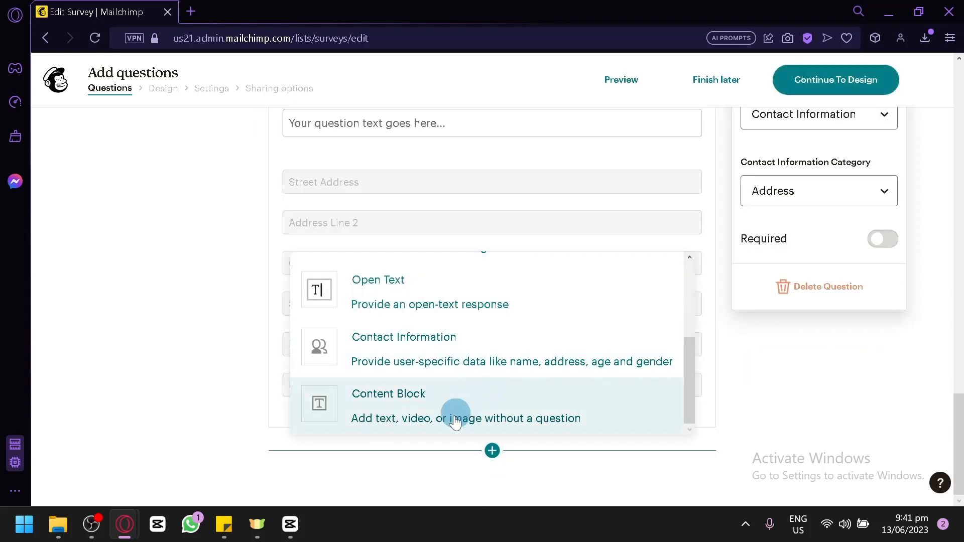
scroll(430, 416, "up", 5)
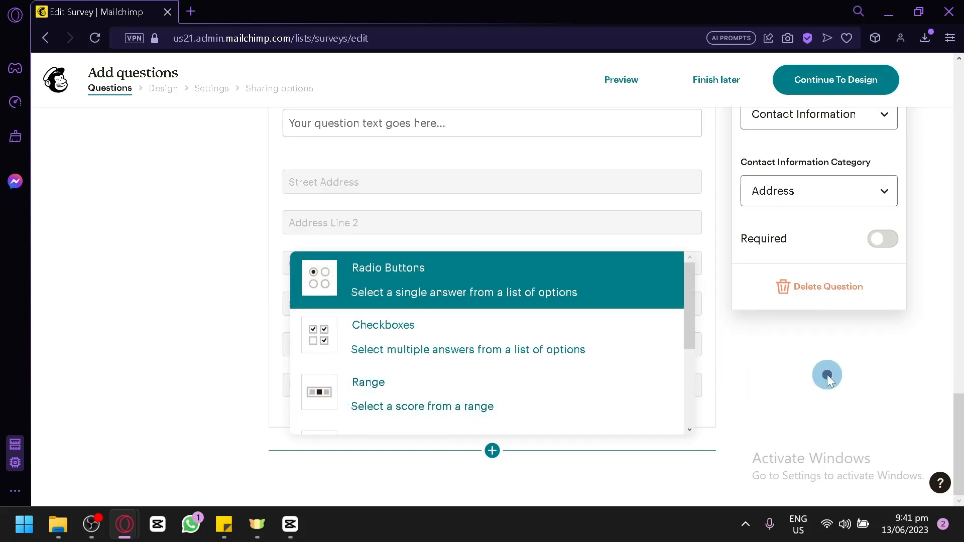
left_click(808, 373)
Delete the "Give you email" question from the survey
scroll(808, 374, "up", 10)
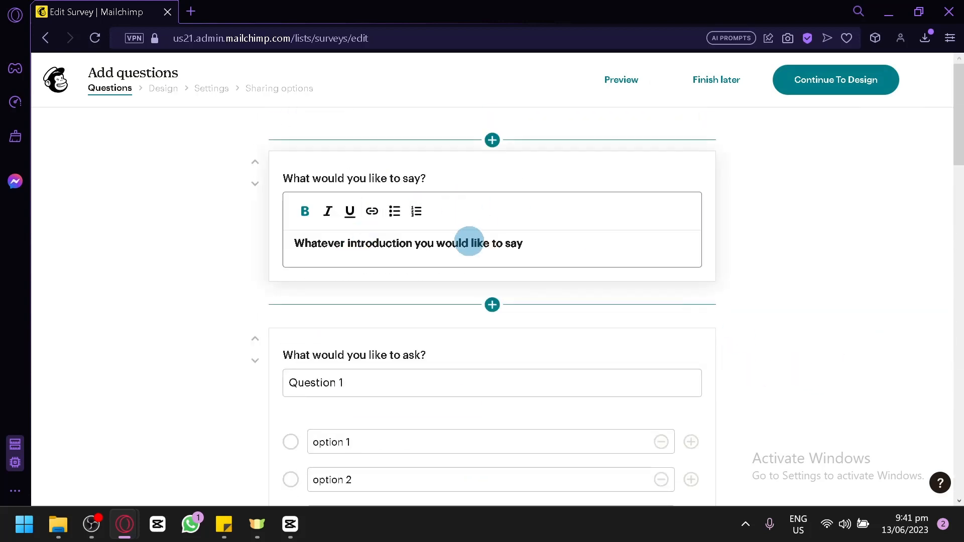
scroll(577, 241, "down", 15)
scroll(577, 241, "up", 4)
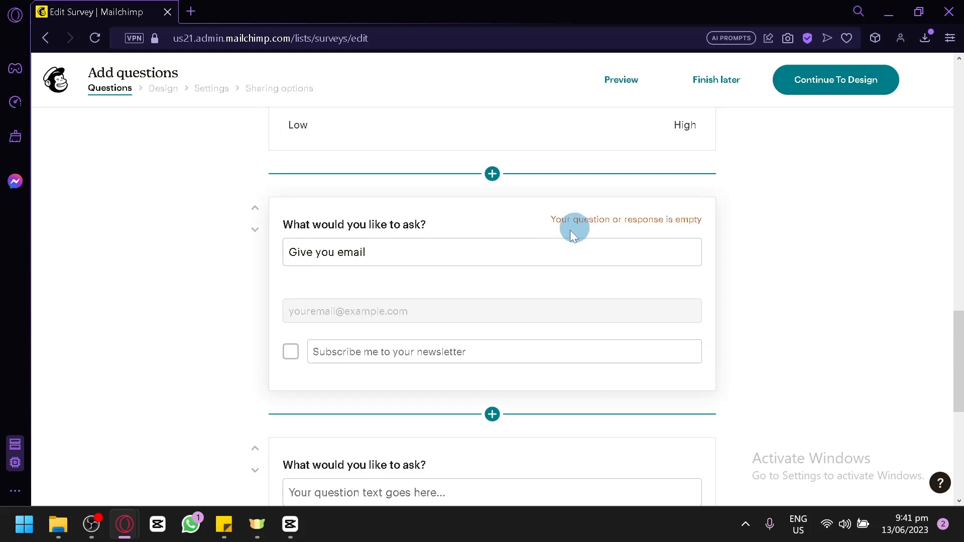
left_click(473, 225)
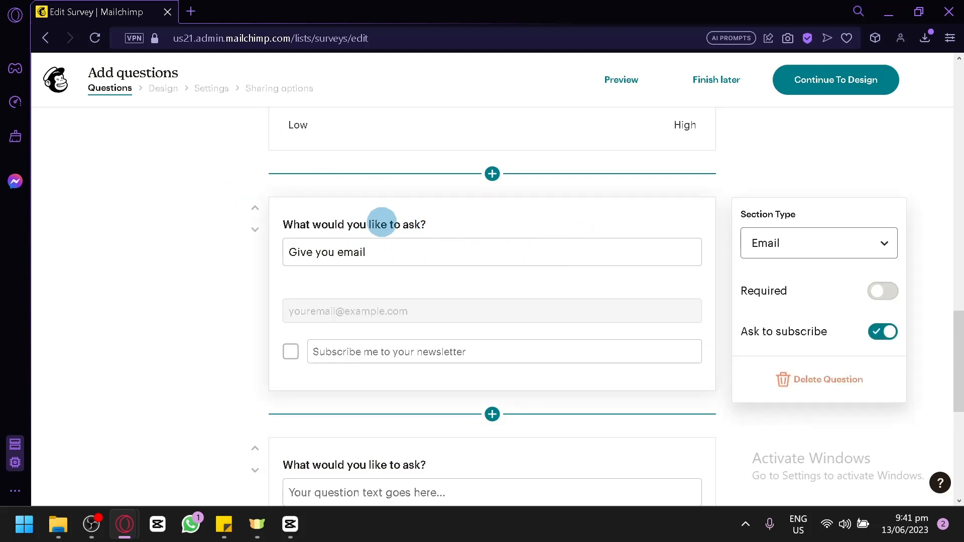
left_click(806, 379)
Move question 2 above Question 1 and check the order of the survey's sections
scroll(506, 306, "down", 3)
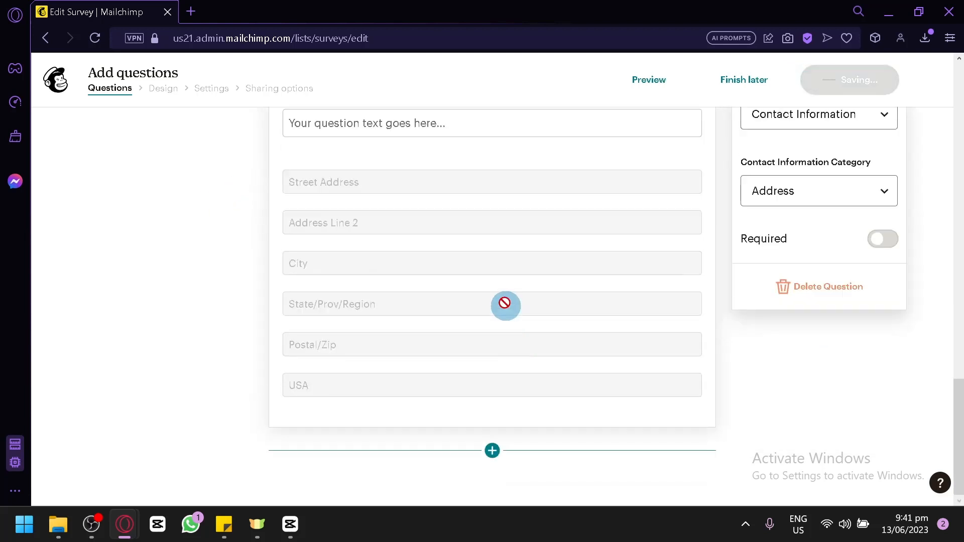
scroll(275, 278, "up", 15)
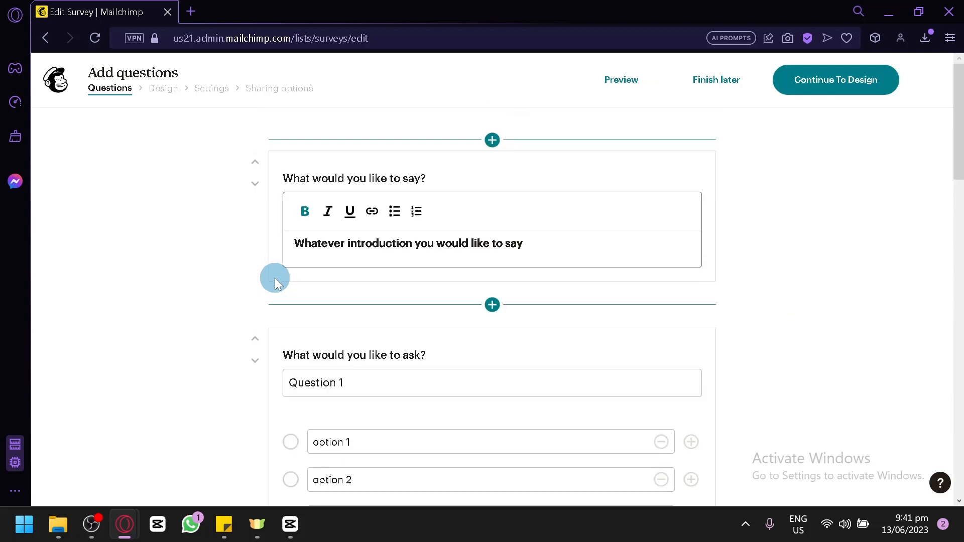
scroll(275, 279, "down", 10)
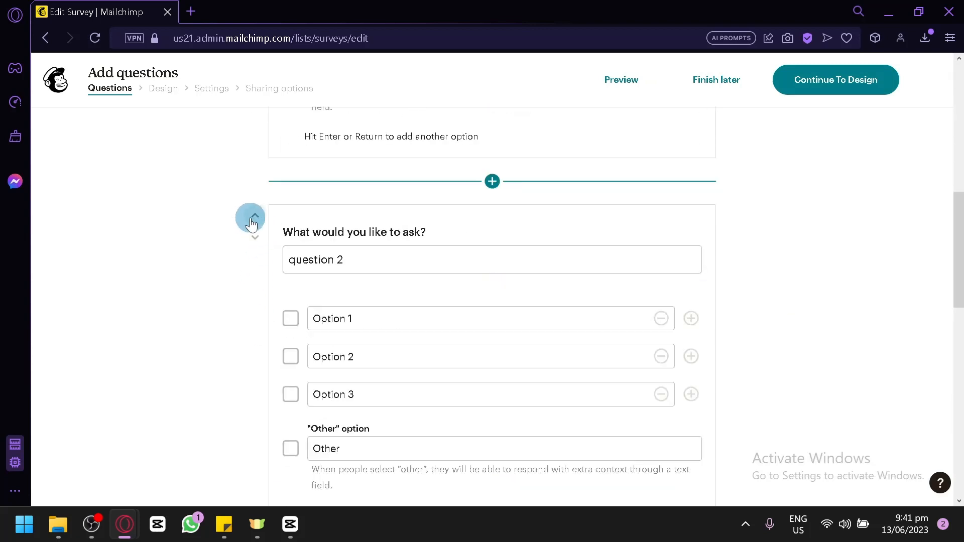
scroll(319, 274, "up", 8)
scroll(334, 297, "down", 6)
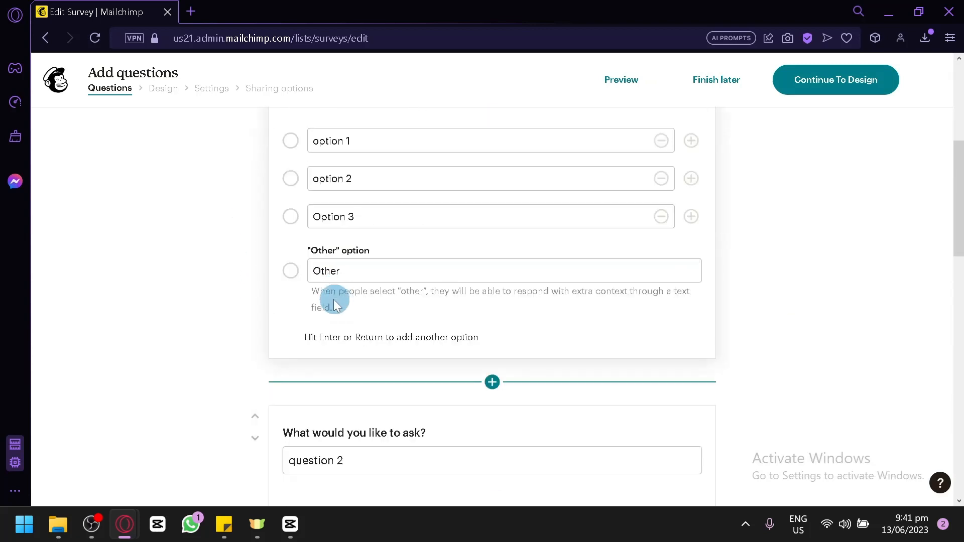
left_click(254, 322)
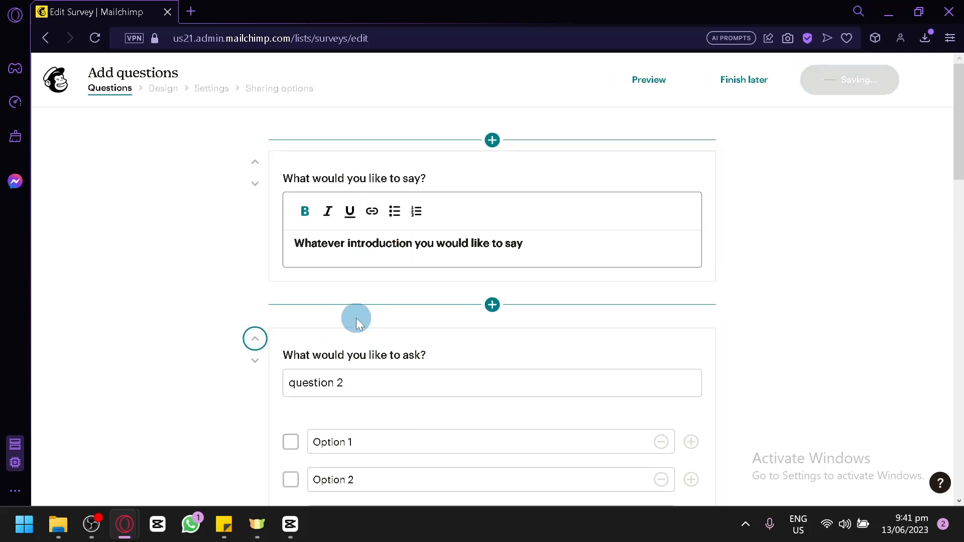
scroll(358, 319, "down", 15)
scroll(417, 278, "up", 16)
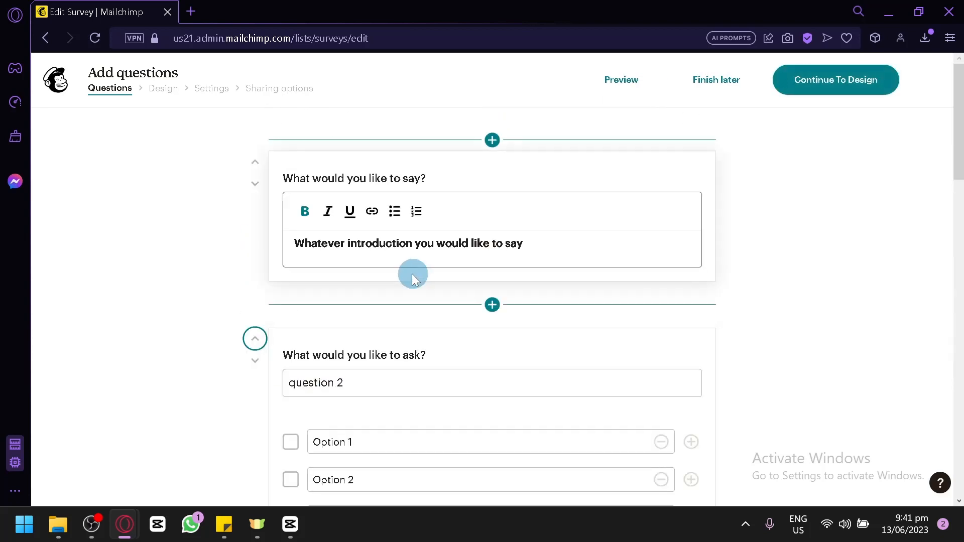
Preview the survey and examine its introduction and first questions
left_click(637, 85)
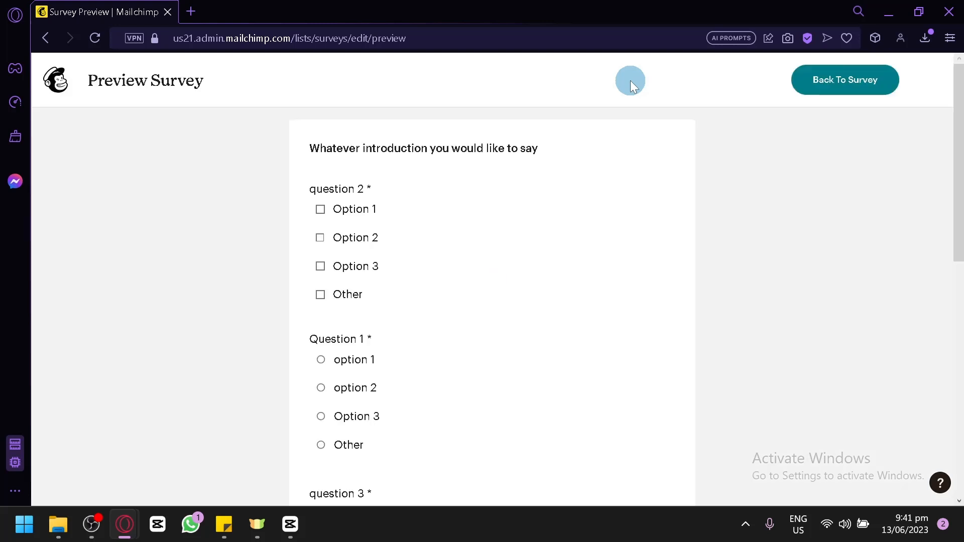
left_click_drag(363, 147, 495, 161)
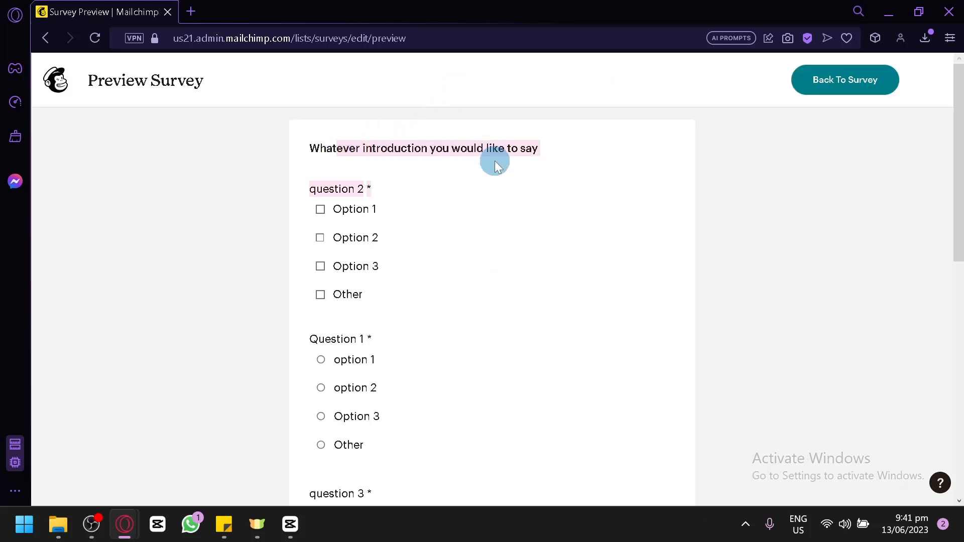
scroll(492, 159, "down", 2)
scroll(331, 125, "up", 2)
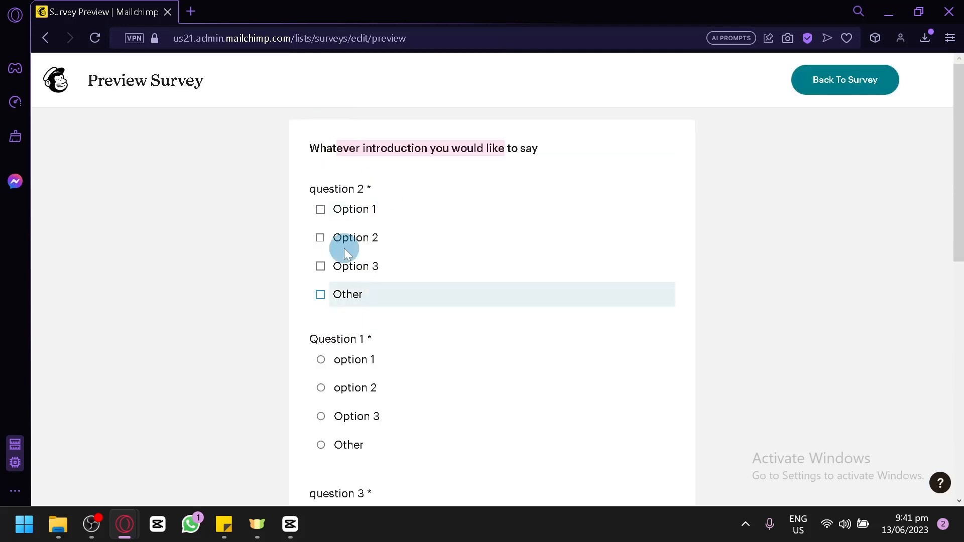
Test the preview by choosing Options 1, 2 and 3 for question 2, option 1 for Question 1, and 4 then 8 for question 3
left_click(321, 209)
left_click(323, 237)
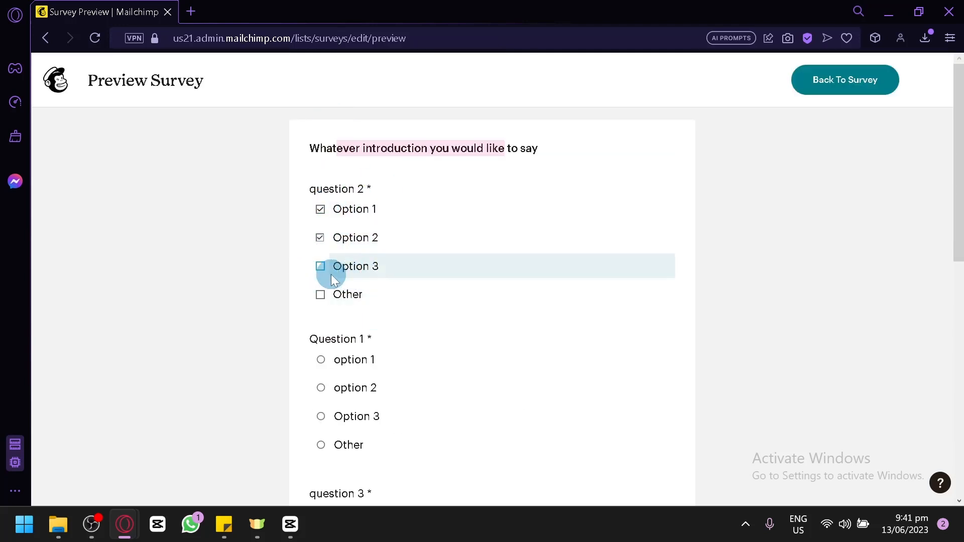
left_click(321, 268)
scroll(372, 333, "down", 4)
left_click(320, 160)
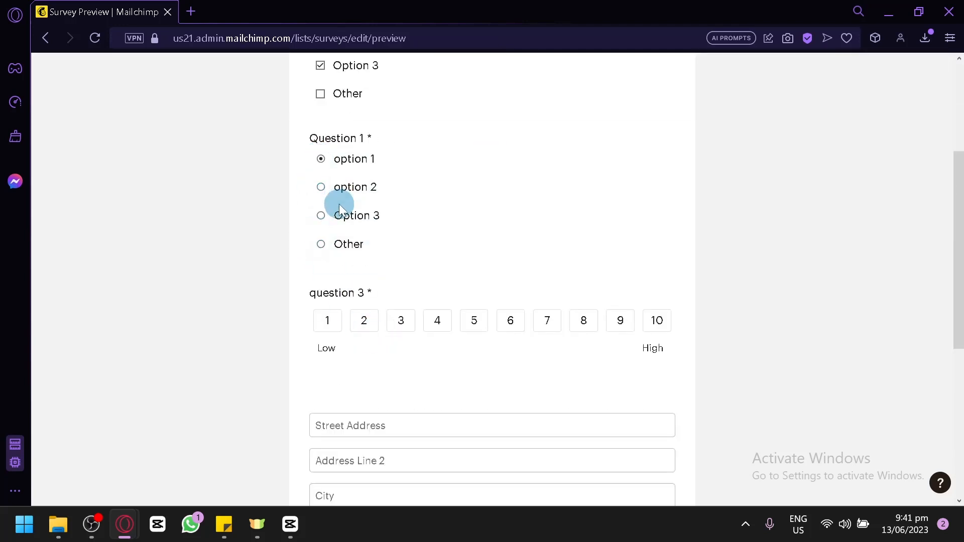
left_click(439, 324)
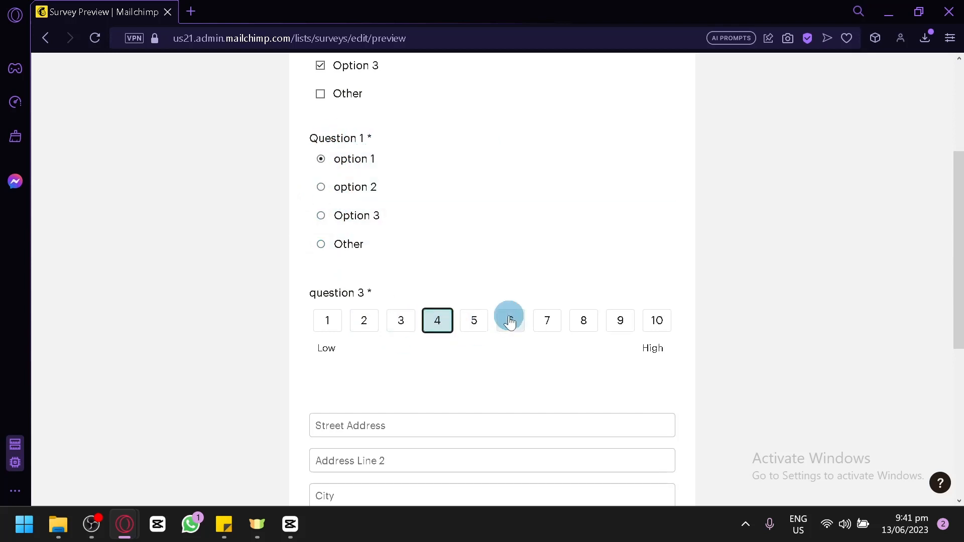
left_click(582, 321)
Examine the address fields at the end of the preview and try to submit the test answers
scroll(493, 361, "down", 6)
scroll(391, 327, "up", 4)
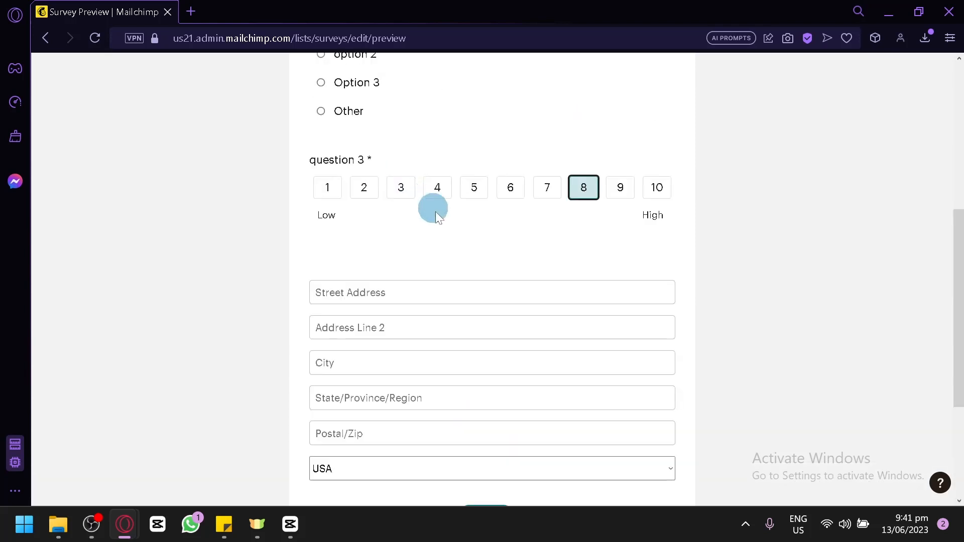
scroll(368, 345, "down", 4)
left_click(484, 324)
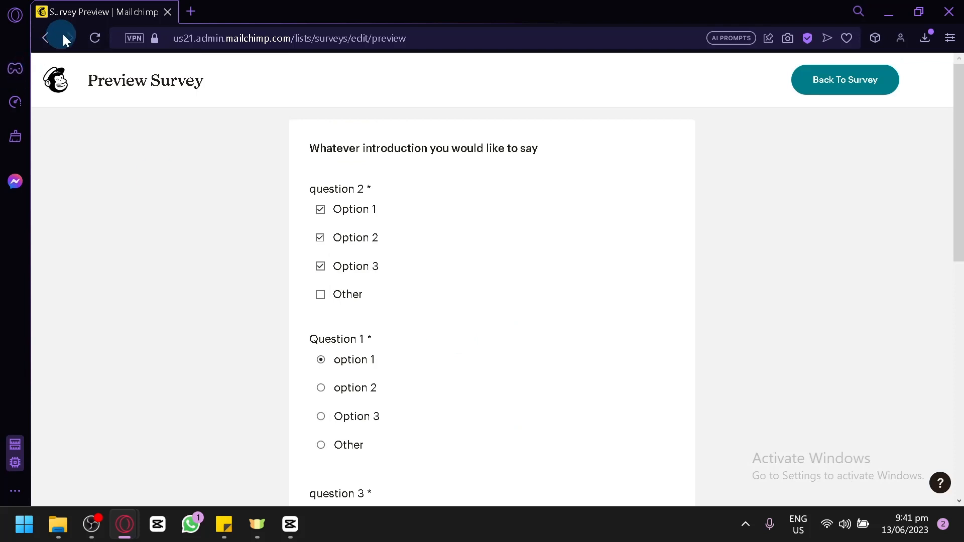
Leave the preview and reopen the survey for editing
left_click(871, 77)
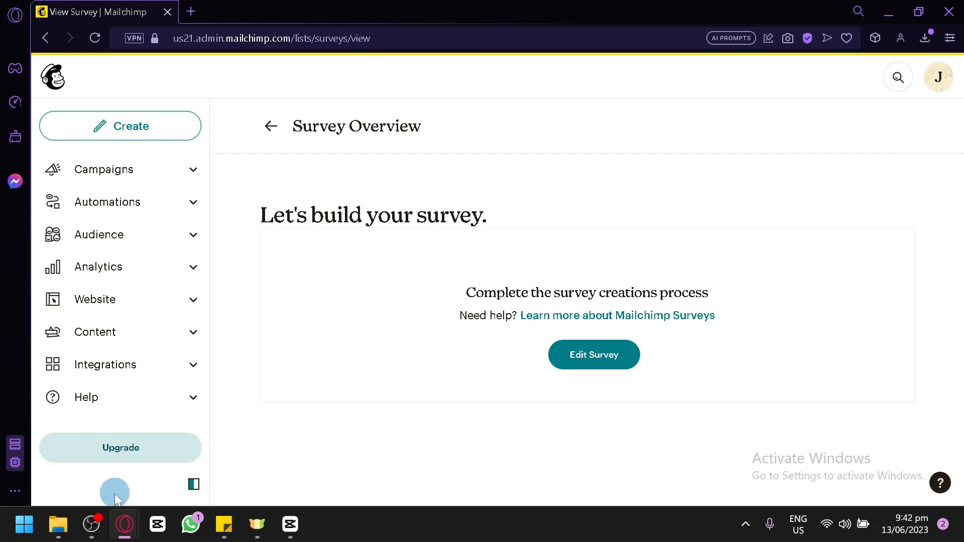
left_click(604, 364)
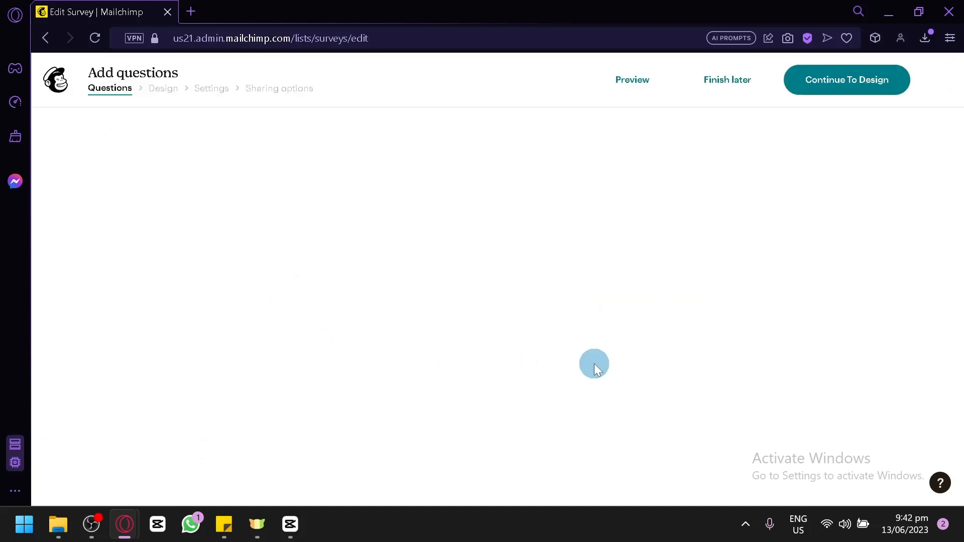
Continue from the survey questions to the design stage and expand the Branding options
scroll(592, 160, "down", 10)
scroll(591, 159, "down", 12)
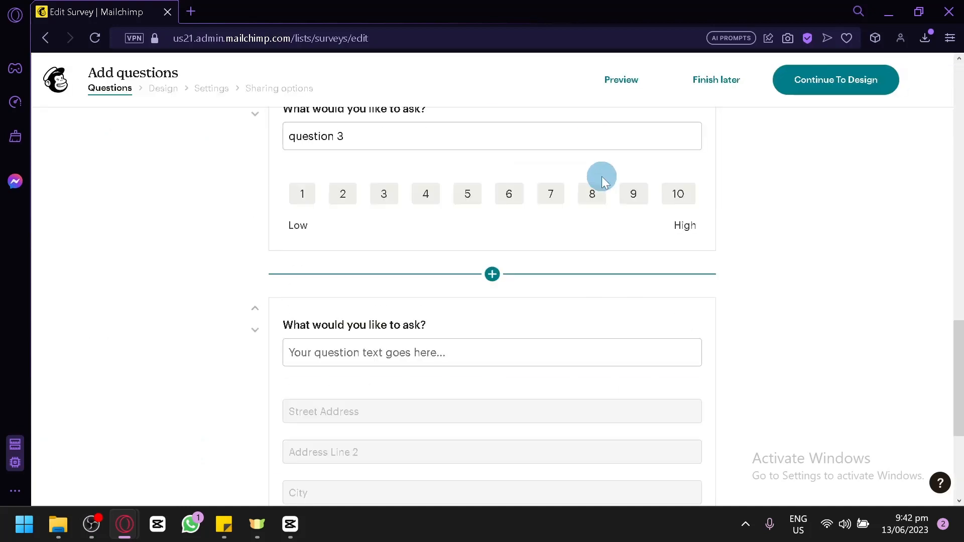
left_click(836, 98)
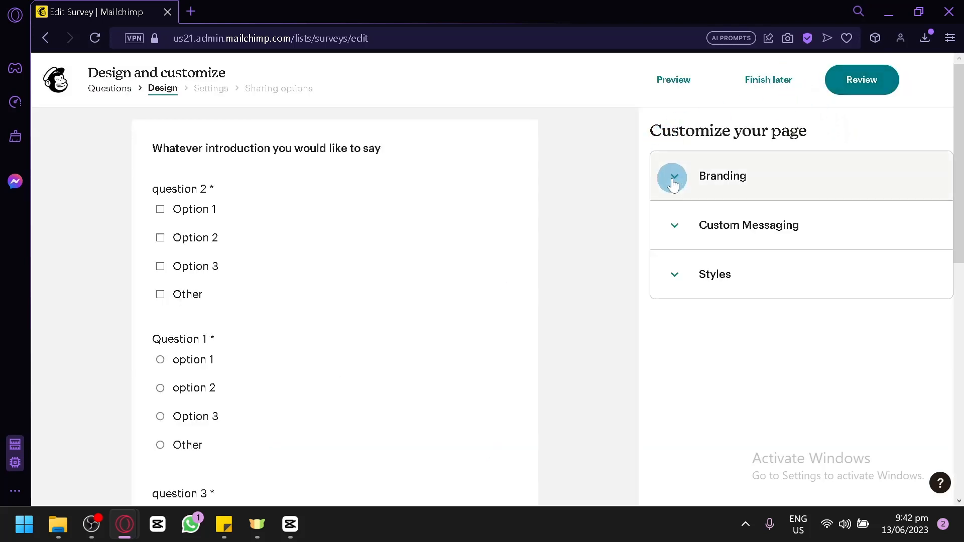
left_click(673, 180)
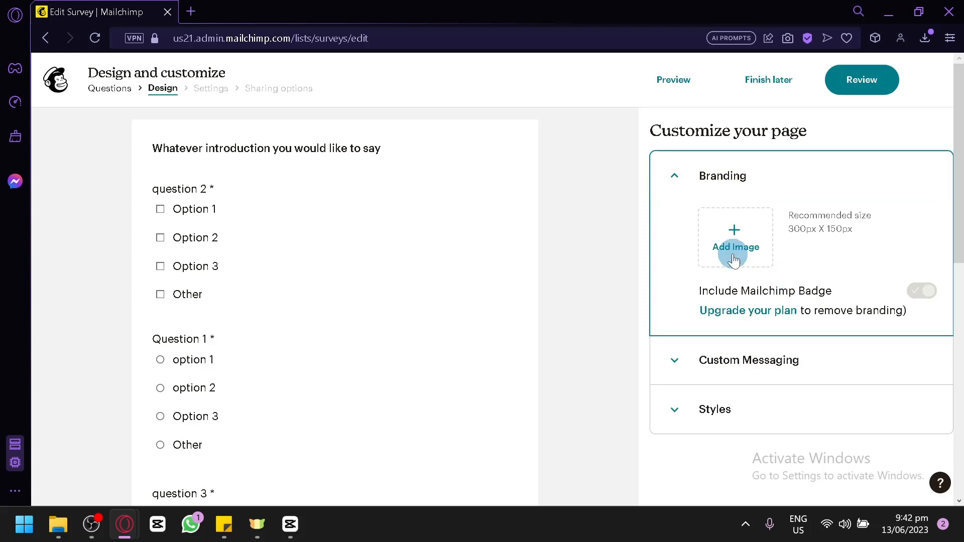
Examine the Custom Messaging fields, from the survey title to the required response error message, and open the Styles options
left_click(678, 357)
scroll(689, 296, "down", 2)
scroll(716, 258, "down", 6)
scroll(710, 246, "up", 4)
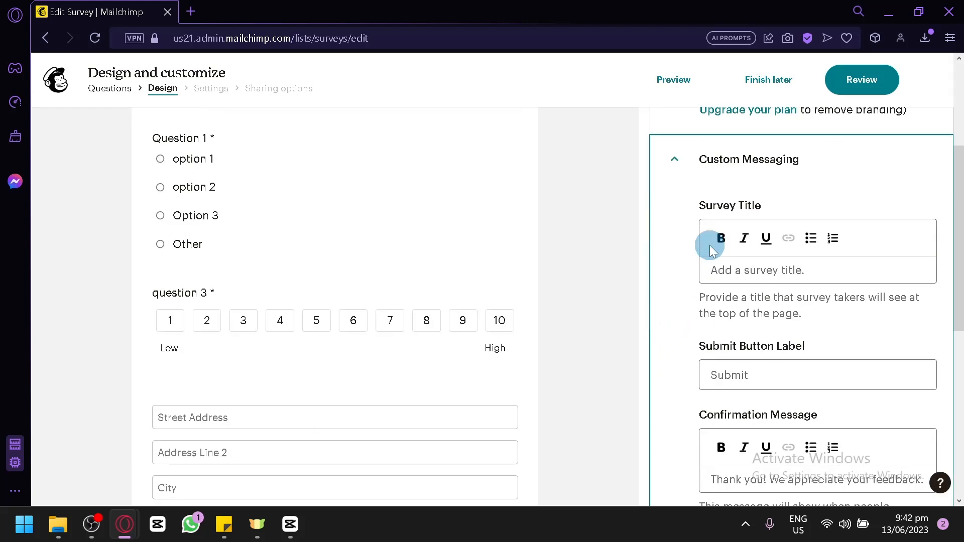
scroll(717, 240, "down", 6)
scroll(717, 240, "up", 4)
scroll(768, 241, "up", 2)
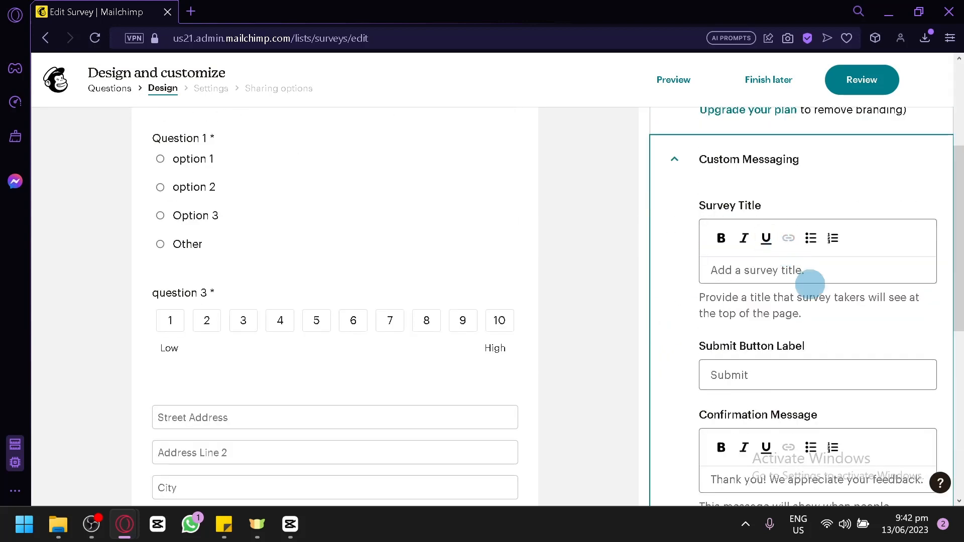
scroll(807, 282, "down", 2)
scroll(766, 307, "down", 4)
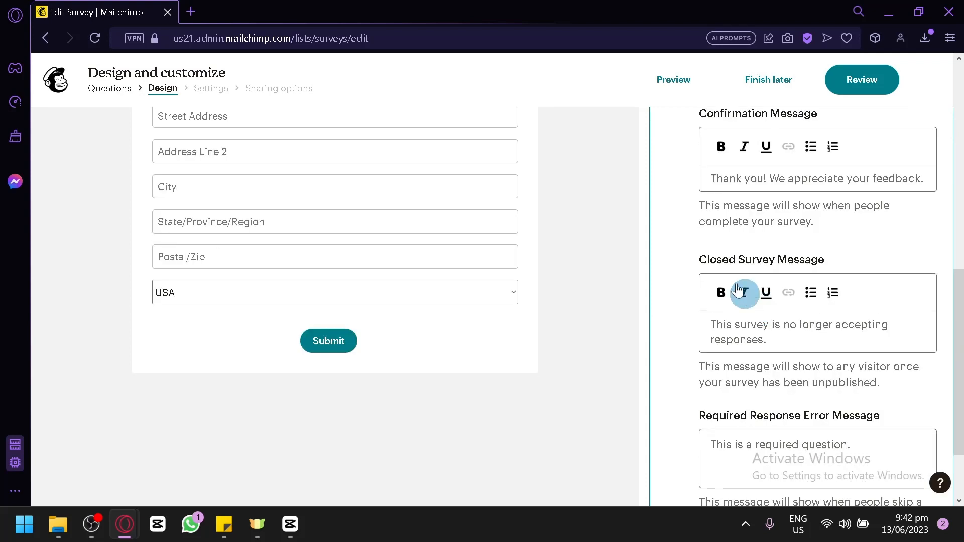
scroll(799, 253, "down", 2)
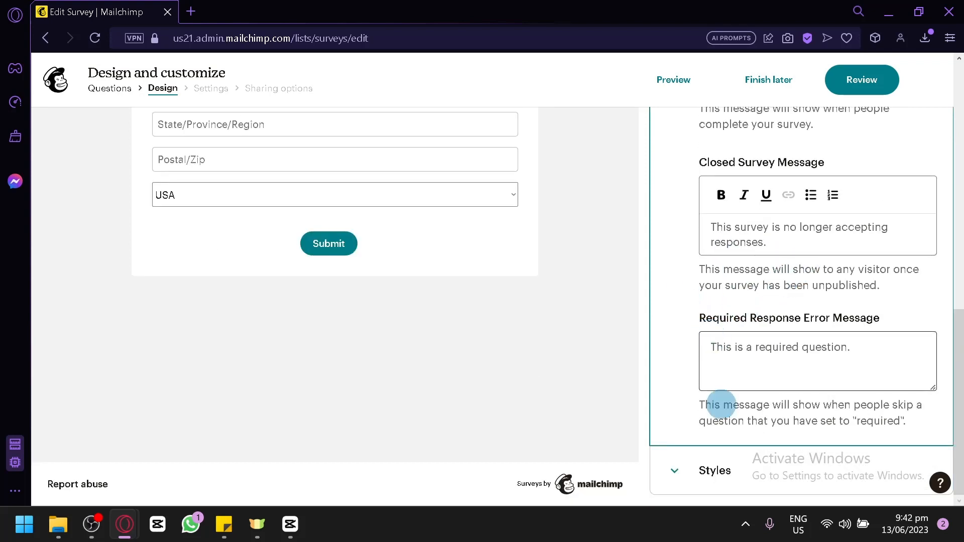
left_click(711, 471)
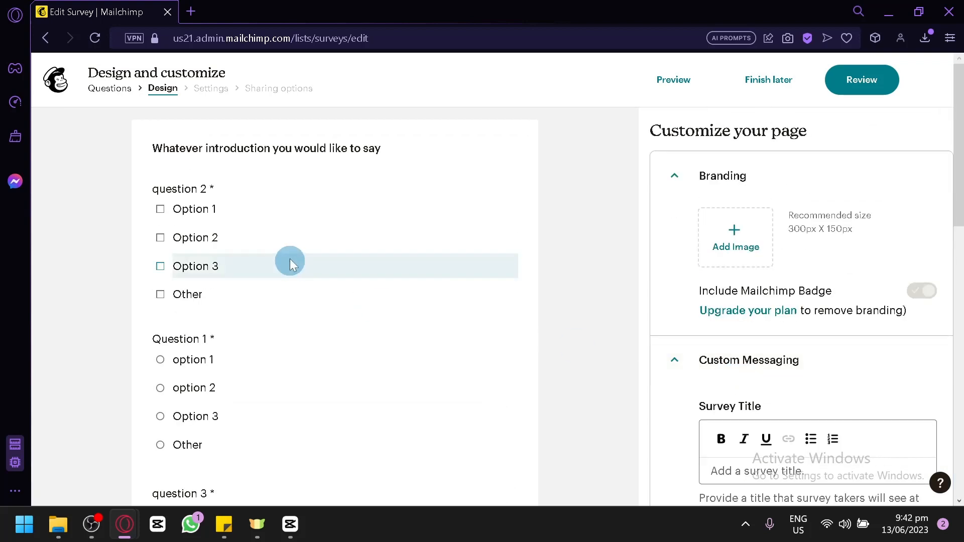
Proceed from the design to the settings review and continue to the survey's overview with its sharing options
left_click(887, 84)
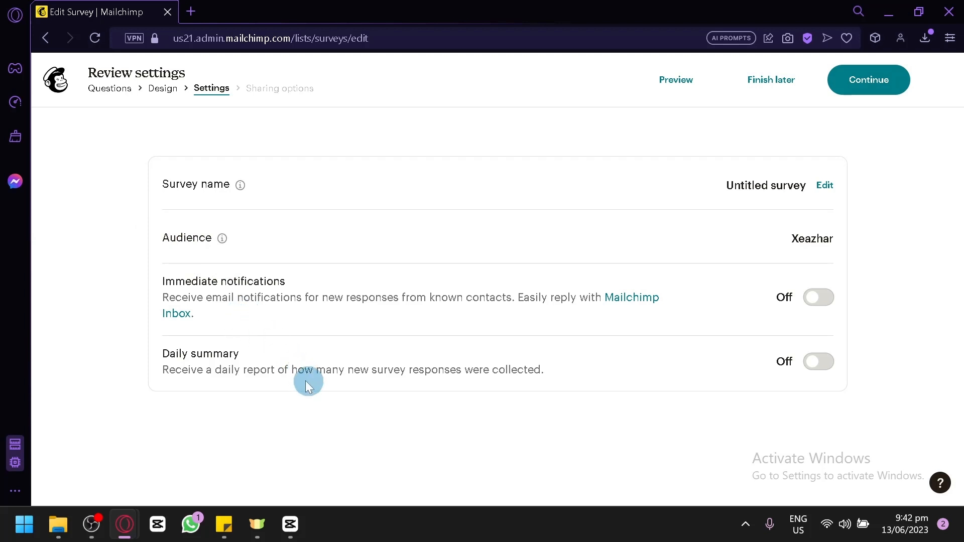
left_click(844, 79)
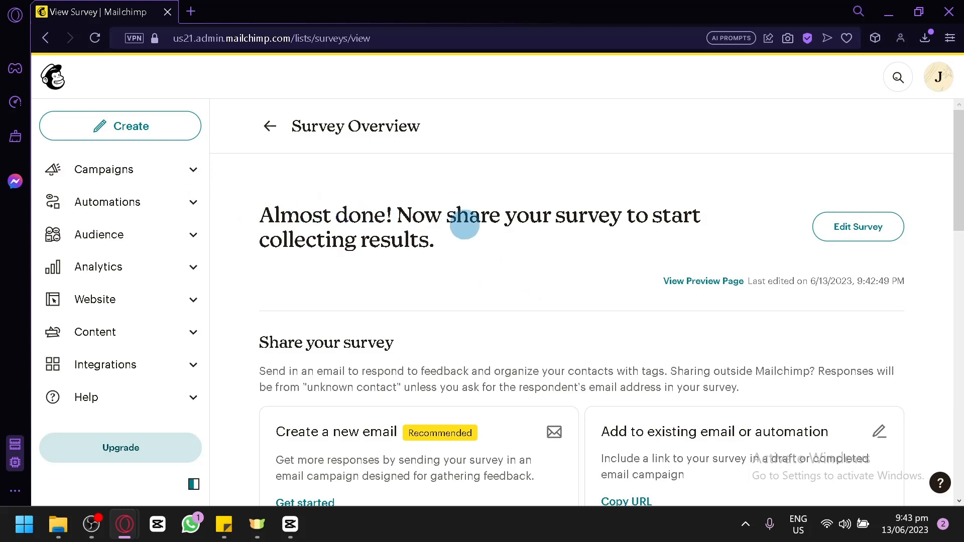
Examine the survey's sharing options and the Survey Settings on the overview page
scroll(508, 255, "down", 2)
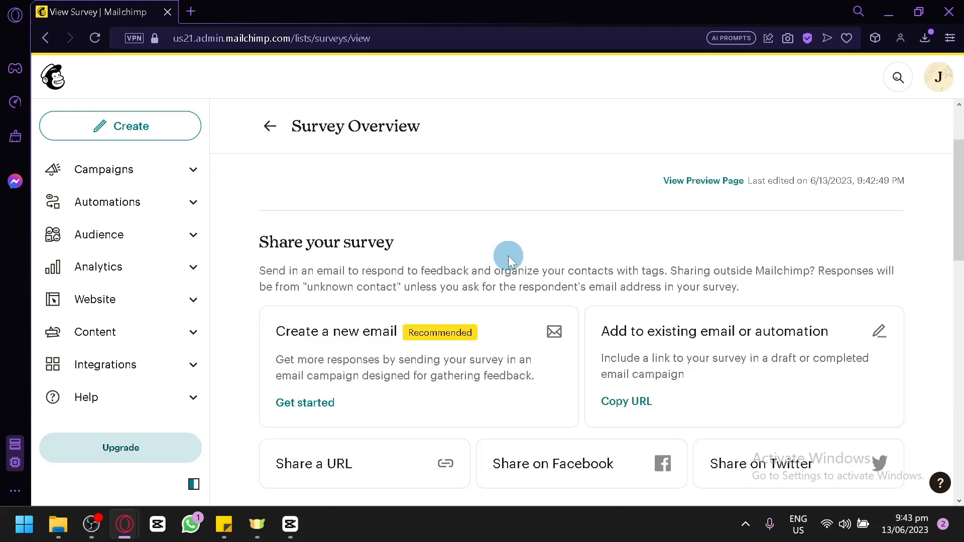
scroll(273, 263, "down", 2)
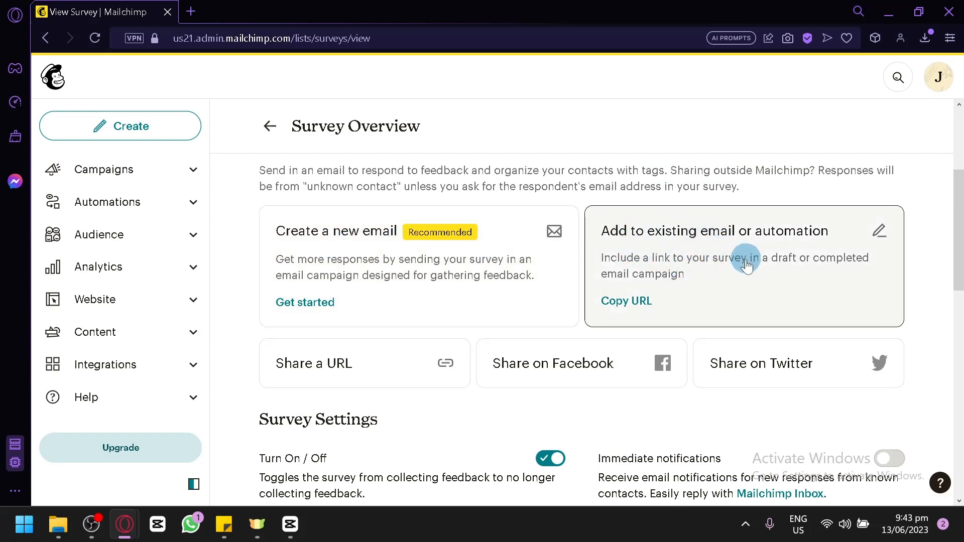
scroll(617, 374, "down", 2)
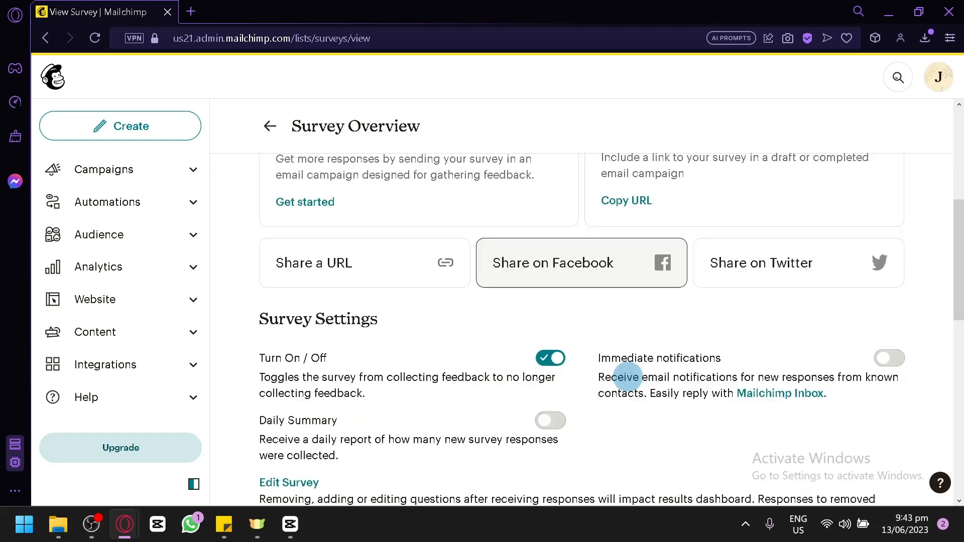
scroll(716, 322, "down", 2)
Review the Results section with its contact categories and per-question responses, and return to the start of the overview
scroll(764, 280, "down", 5)
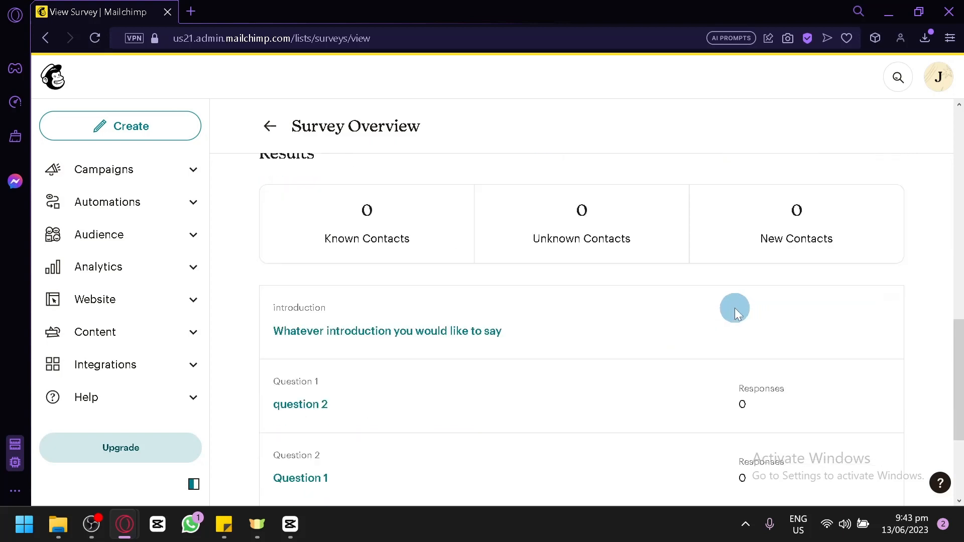
scroll(735, 308, "up", 5)
scroll(431, 224, "down", 8)
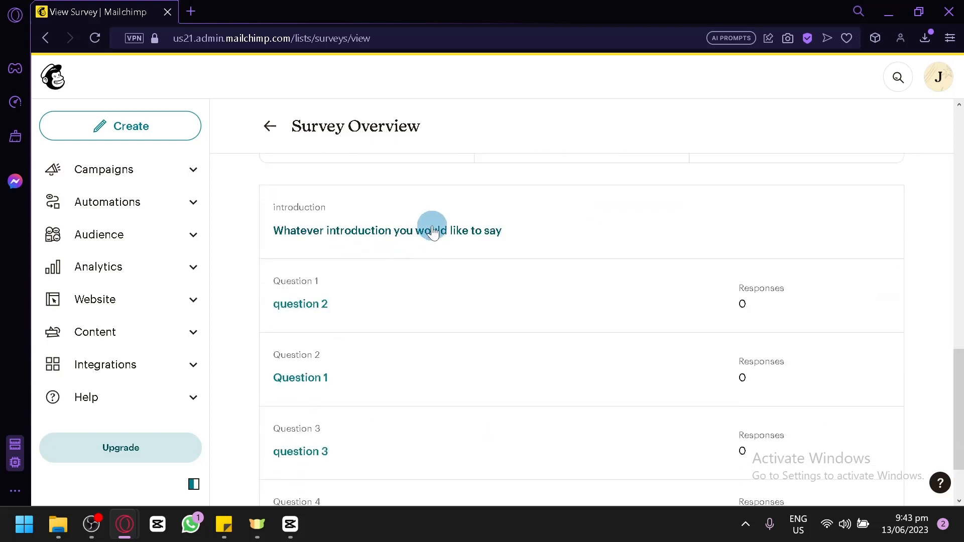
scroll(456, 215, "up", 8)
scroll(685, 259, "down", 6)
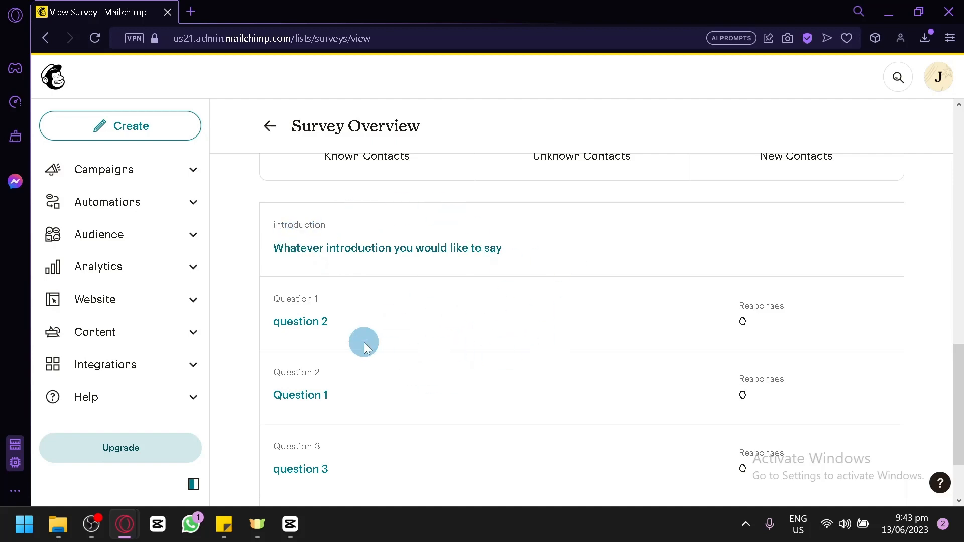
scroll(363, 342, "down", 2)
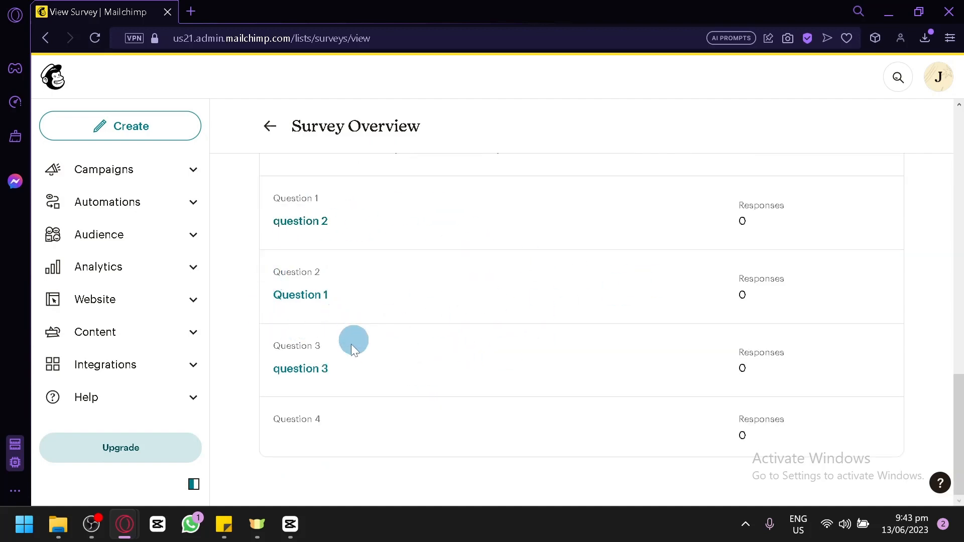
scroll(477, 342, "up", 10)
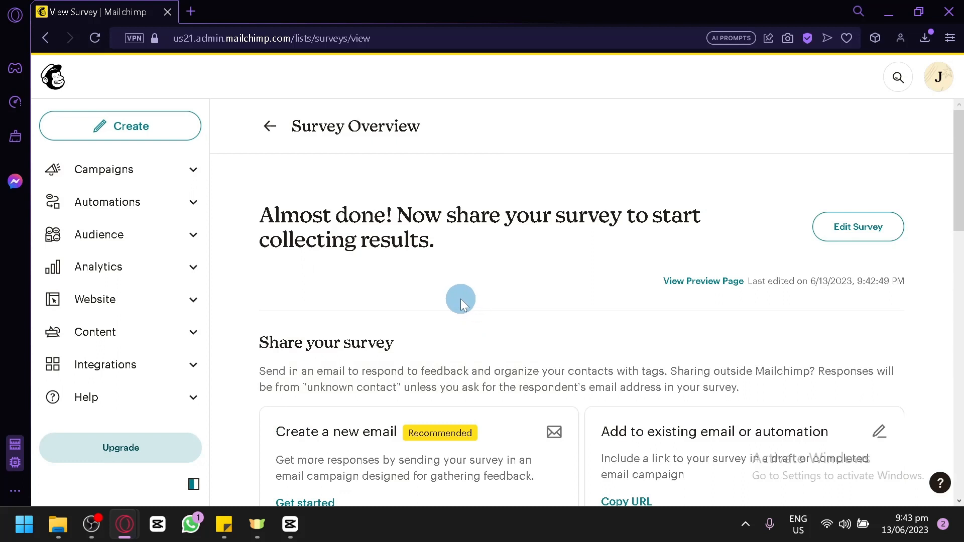